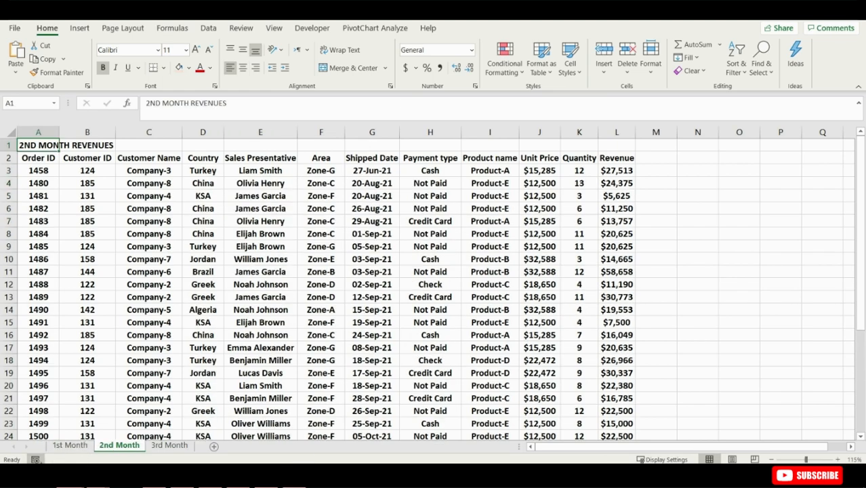
- Make sure the Developer tab is enabled in the ribbon customization settings and open the Developer tab
{"action": "right_click", "coordinate": [50, 460]}
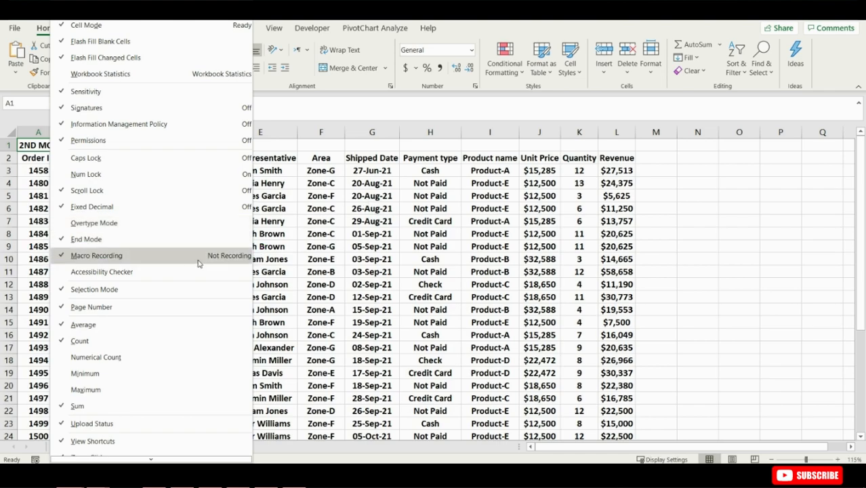
{"action": "left_click", "coordinate": [350, 216]}
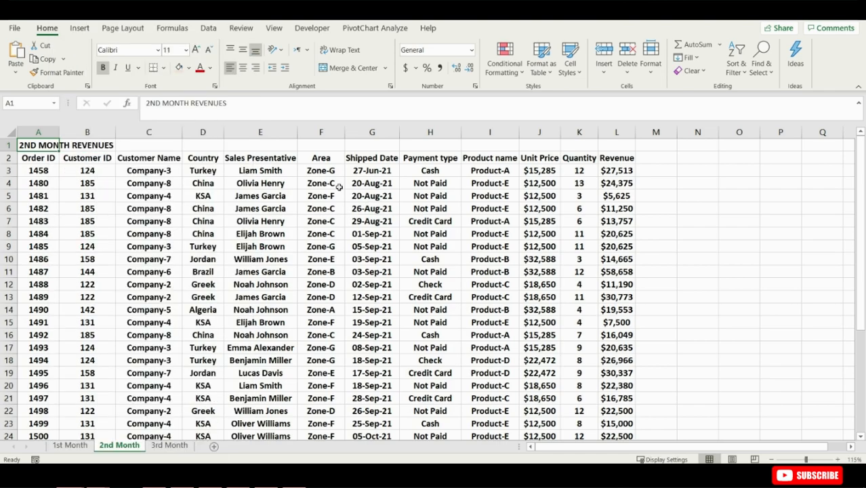
{"action": "right_click", "coordinate": [372, 47]}
{"action": "left_click", "coordinate": [407, 72]}
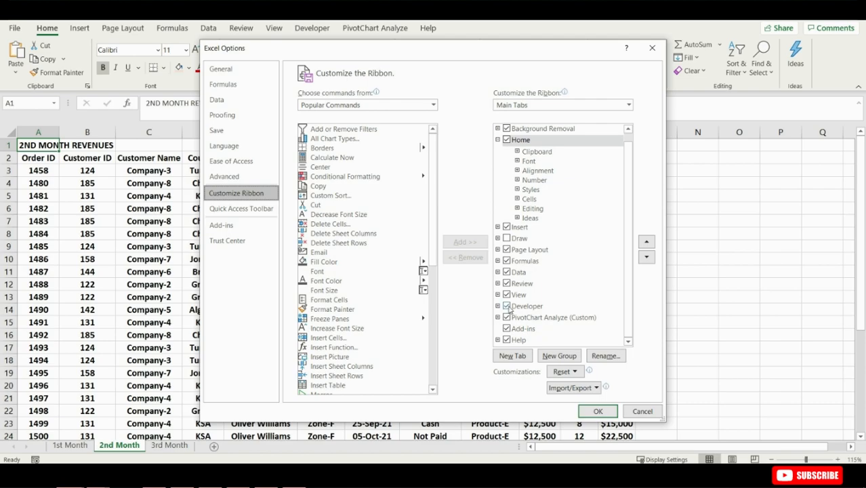
{"action": "left_click", "coordinate": [598, 411]}
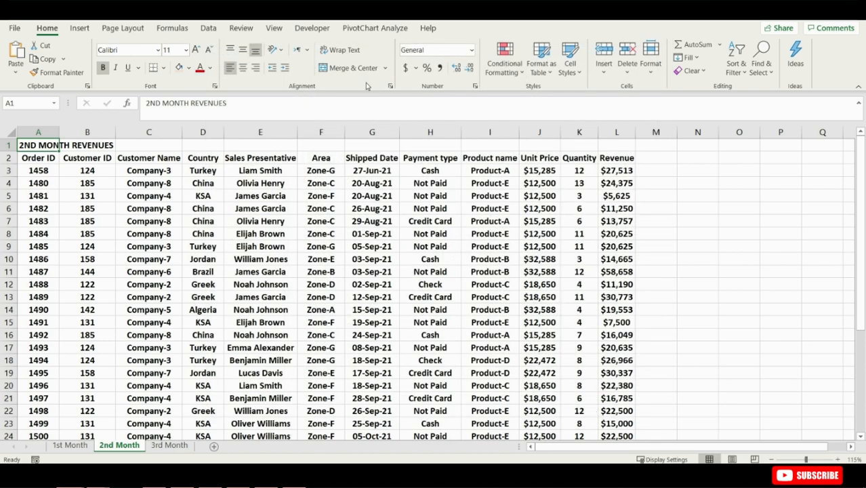
{"action": "left_click", "coordinate": [329, 29]}
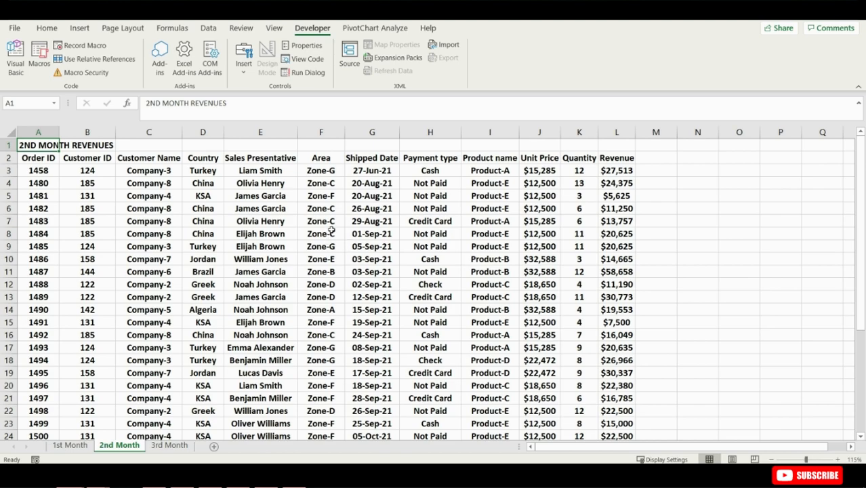
- Record a test macro named Revenuechart with shortcut Ctrl+Shift+A stored in This Workbook, and stop recording immediately
{"action": "left_click", "coordinate": [85, 45]}
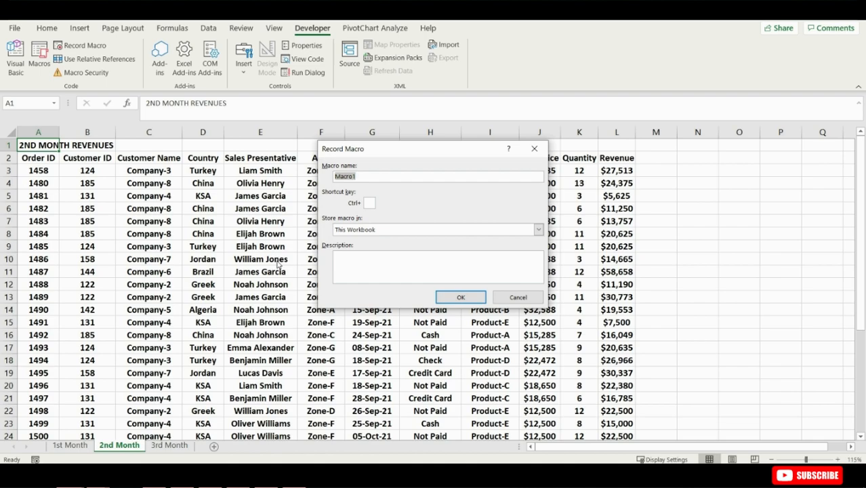
{"action": "type", "text": "R"}
{"action": "type", "text": "A"}
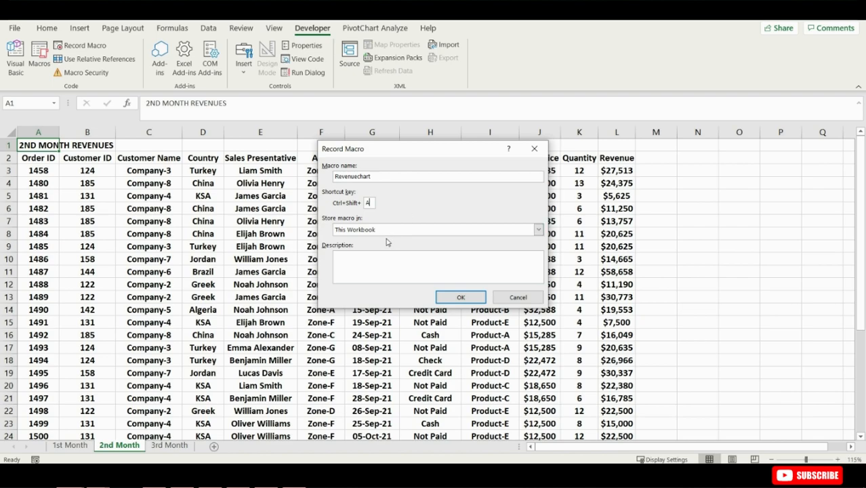
{"action": "left_click", "coordinate": [387, 230]}
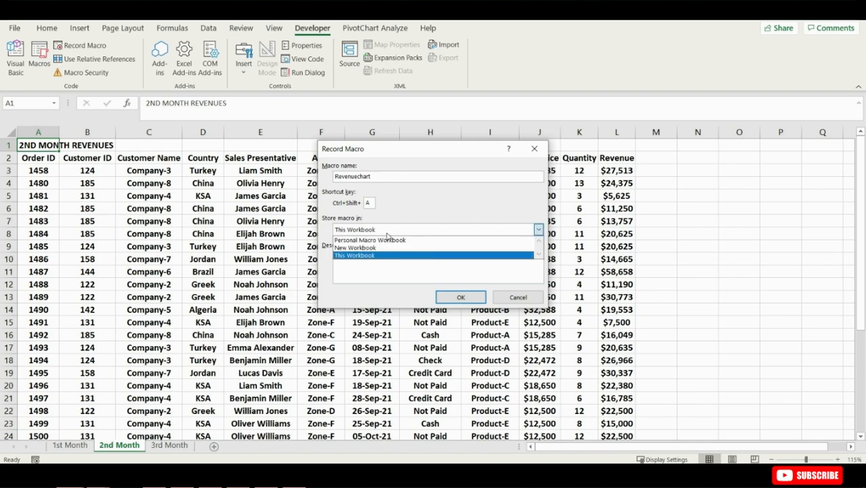
{"action": "left_click", "coordinate": [387, 234]}
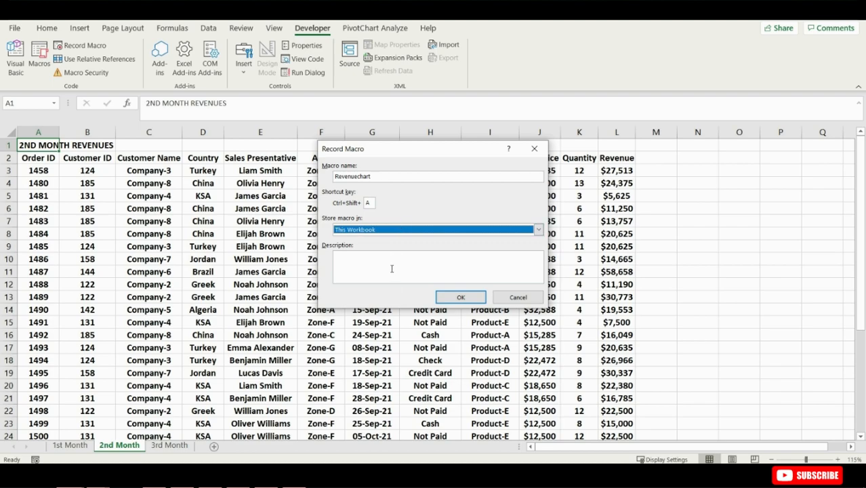
{"action": "left_click", "coordinate": [460, 300]}
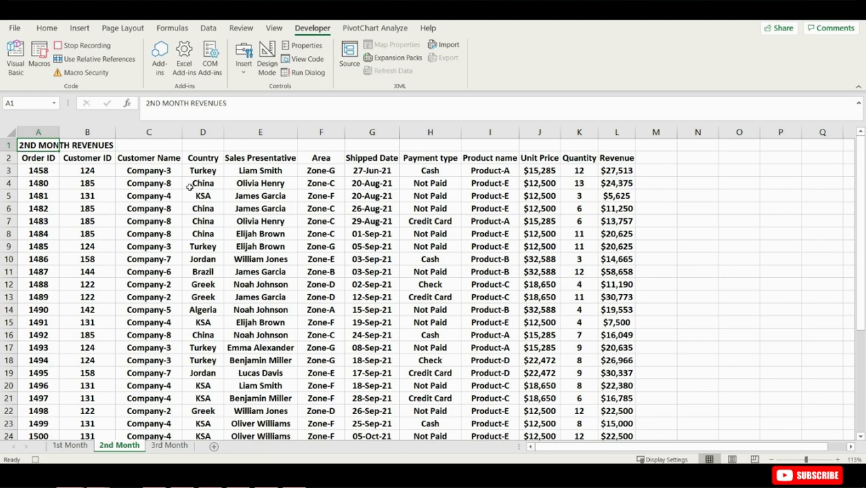
{"action": "left_click", "coordinate": [87, 46]}
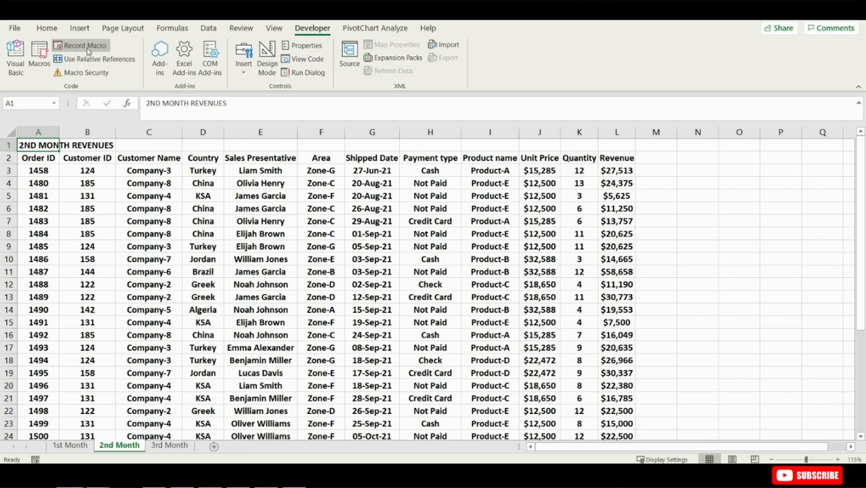
- Review the order data on the 2nd Month, 3rd Month and 1st Month sheets
{"action": "left_click", "coordinate": [280, 246]}
{"action": "left_click", "coordinate": [384, 250]}
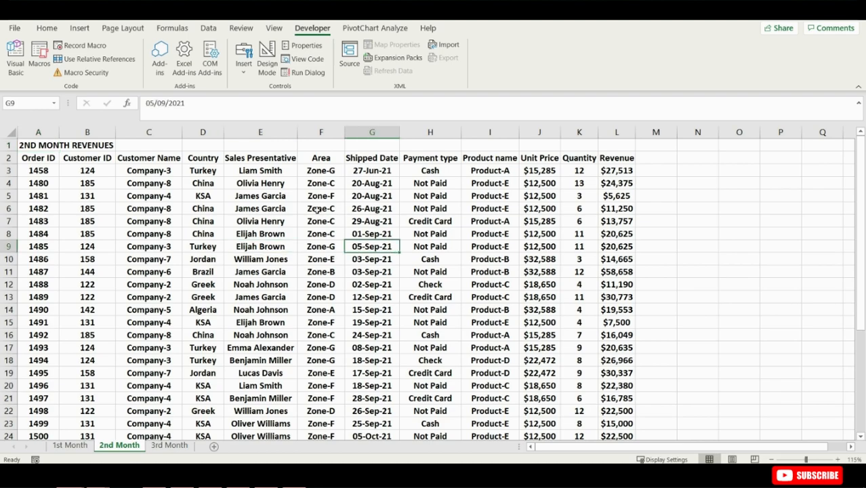
{"action": "left_click", "coordinate": [310, 208]}
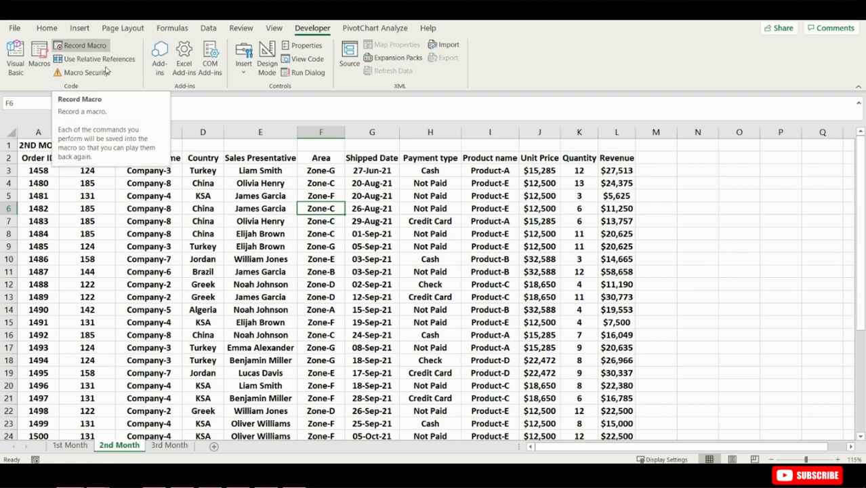
{"action": "left_click_drag", "start_coordinate": [54, 170], "coordinate": [614, 406]}
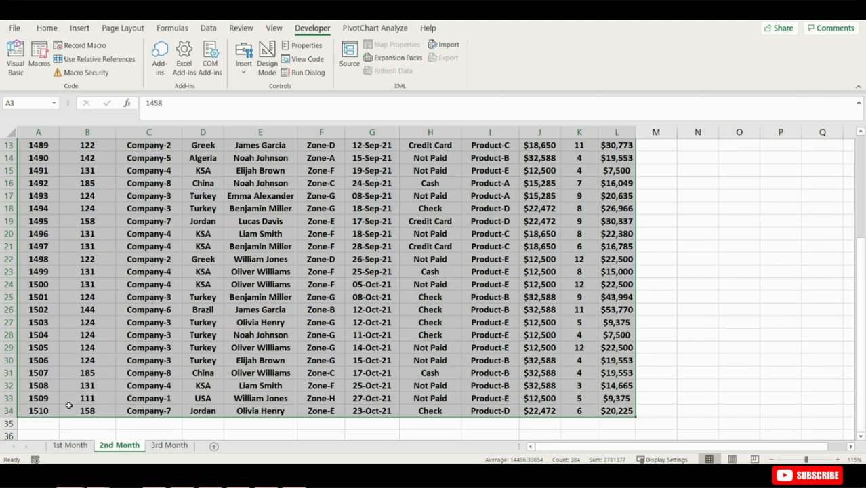
{"action": "left_click", "coordinate": [71, 446]}
{"action": "left_click_drag", "start_coordinate": [862, 407], "coordinate": [862, 292]}
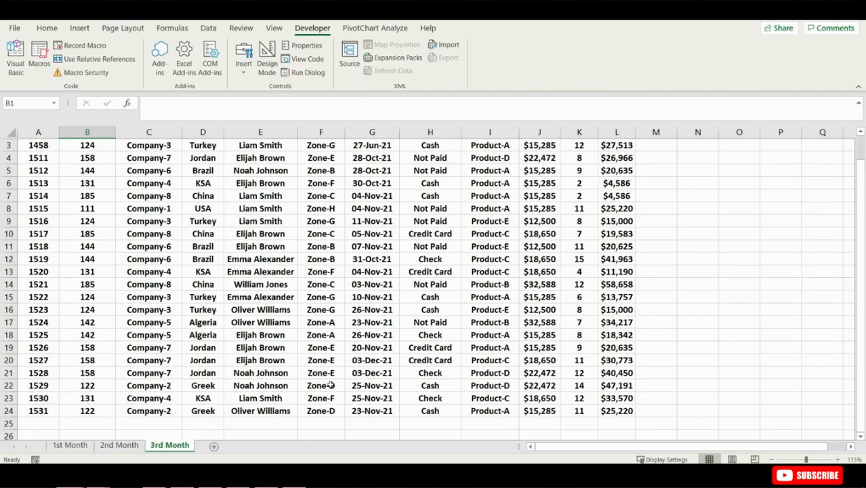
{"action": "left_click", "coordinate": [71, 447]}
{"action": "left_click_drag", "start_coordinate": [859, 278], "coordinate": [860, 303]}
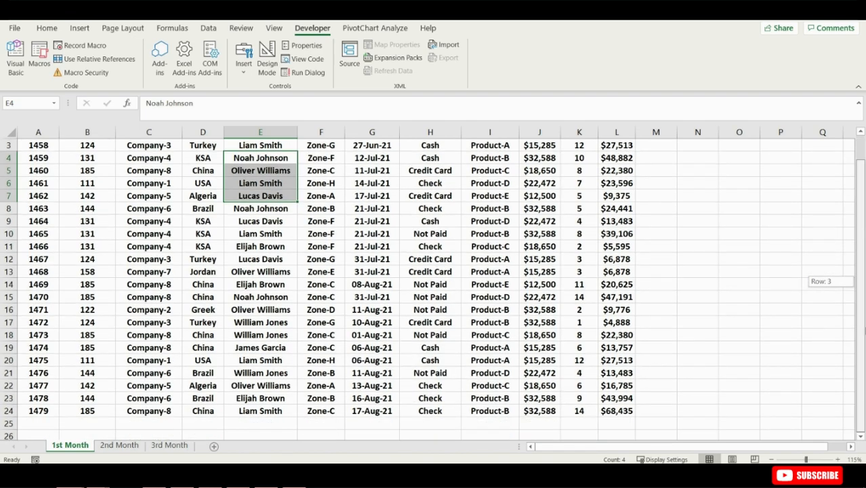
{"action": "left_click_drag", "start_coordinate": [39, 413], "coordinate": [617, 411]}
{"action": "scroll", "coordinate": [493, 400], "scroll_direction": "down", "scroll_amount": 1}
- Hide columns C through J on the 1st Month sheet so only Order ID and Revenue remain
{"action": "left_click", "coordinate": [119, 446]}
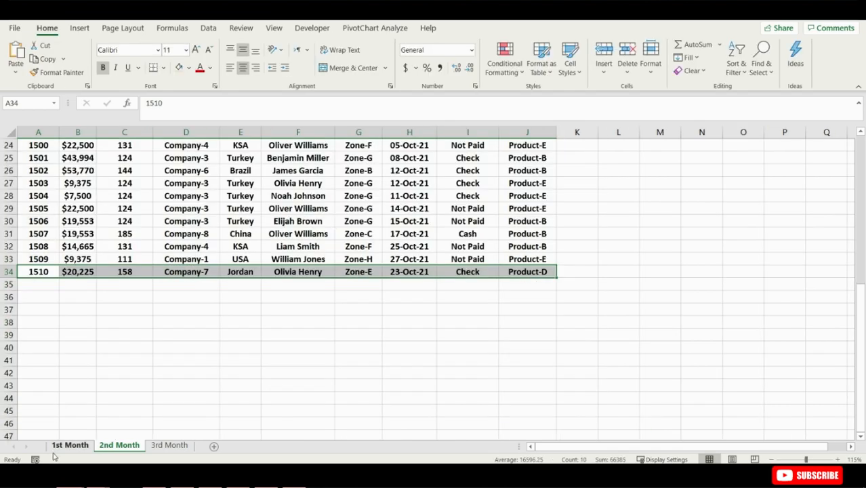
{"action": "left_click", "coordinate": [62, 448]}
{"action": "left_click_drag", "start_coordinate": [137, 135], "coordinate": [514, 135]}
{"action": "right_click", "coordinate": [513, 135]}
{"action": "left_click", "coordinate": [539, 317]}
- Hide columns C through J on the 2nd Month sheet, leaving Order ID and Revenue
{"action": "left_click", "coordinate": [119, 446]}
{"action": "left_click_drag", "start_coordinate": [124, 136], "coordinate": [513, 136]}
{"action": "right_click", "coordinate": [513, 136]}
{"action": "left_click", "coordinate": [562, 313]}
{"action": "scroll", "coordinate": [268, 314], "scroll_direction": "up", "scroll_amount": 8}
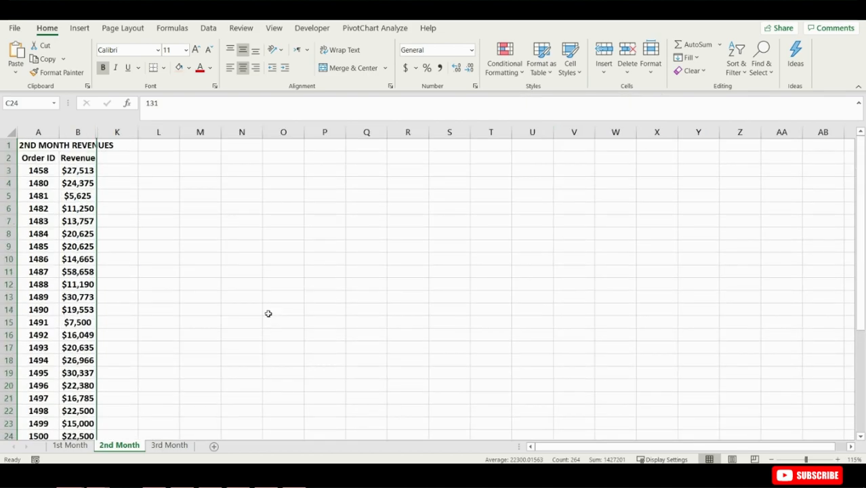
- Hide the columns between Revenue and column K on the 3rd Month sheet
{"action": "left_click", "coordinate": [168, 446]}
{"action": "left_click_drag", "start_coordinate": [124, 135], "coordinate": [522, 135]}
{"action": "right_click", "coordinate": [518, 132]}
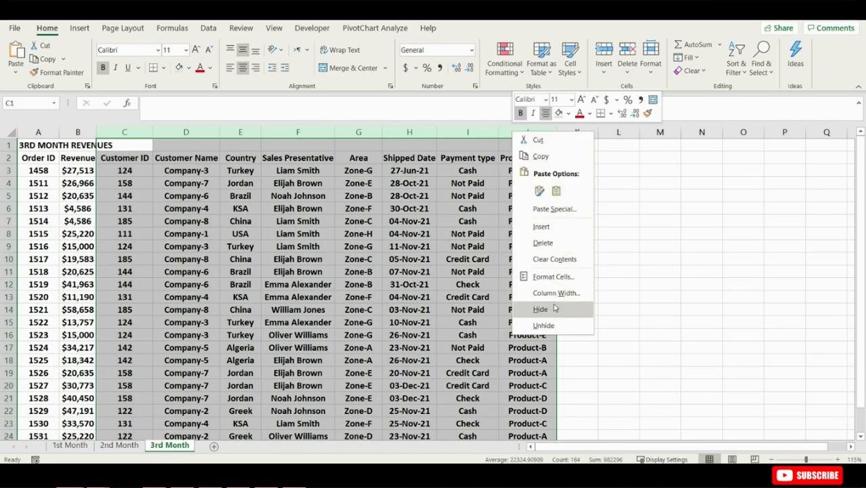
{"action": "left_click", "coordinate": [552, 307]}
- On the 1st Month sheet, start recording a macro named RevenueChart with shortcut Ctrl+Shift+C in This Workbook
{"action": "left_click", "coordinate": [70, 445]}
{"action": "left_click", "coordinate": [80, 46]}
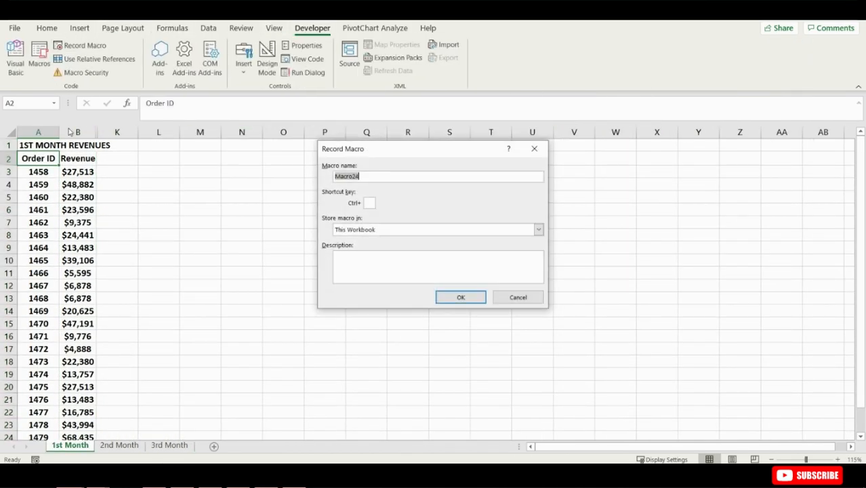
{"action": "type", "text": "RevenueChart"}
{"action": "left_click", "coordinate": [369, 203]}
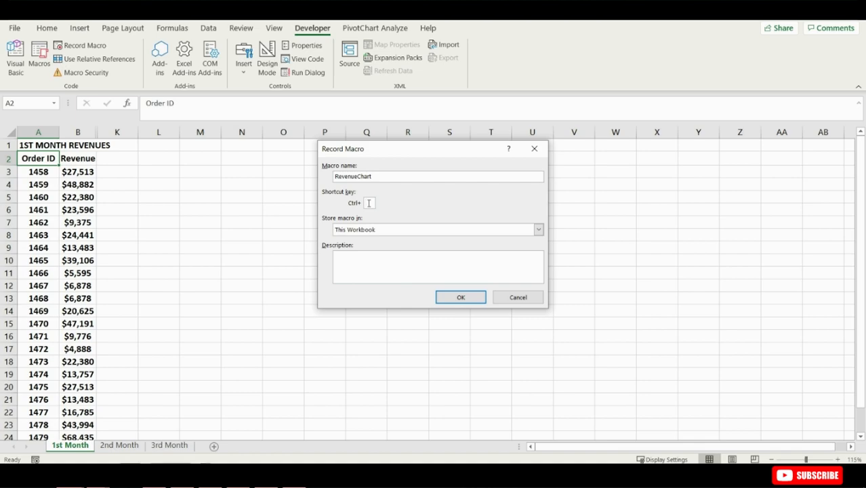
{"action": "left_click", "coordinate": [460, 298]}
- Select the Order ID and Revenue data from A2 and insert a 2-D line chart
{"action": "key", "text": "ctrl+shift+Down"}
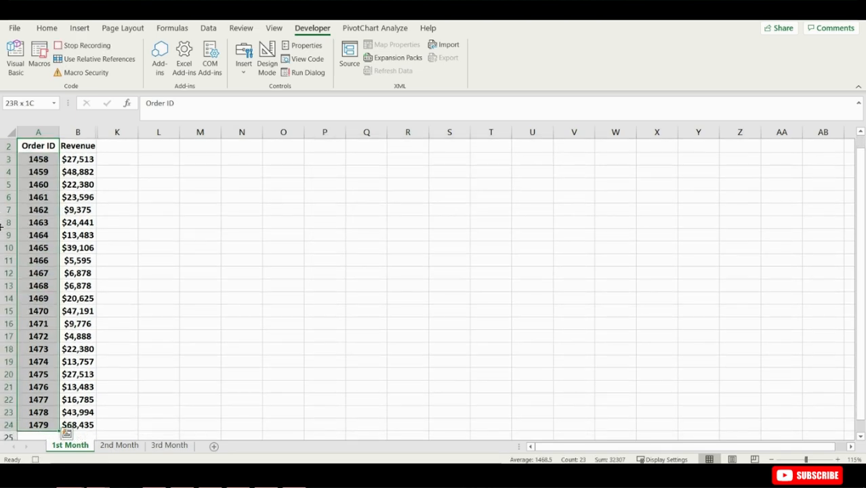
{"action": "key", "text": "ctrl+shift+Right"}
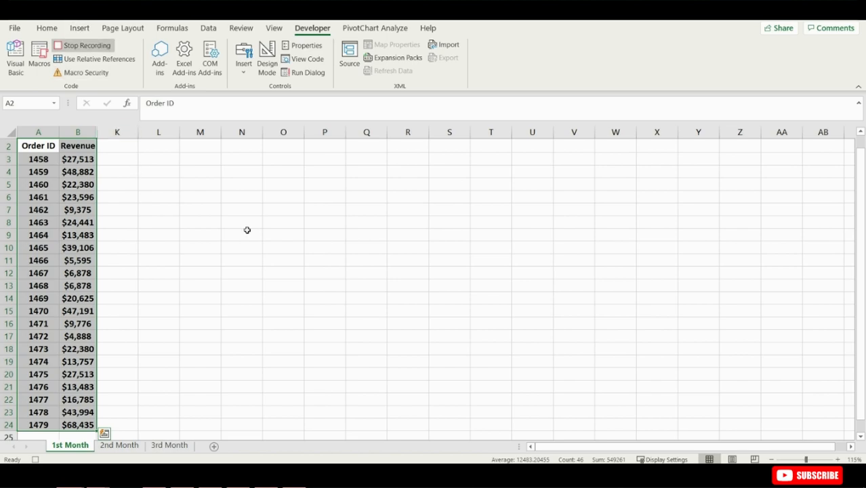
{"action": "left_click", "coordinate": [82, 28]}
{"action": "left_click", "coordinate": [431, 57]}
{"action": "left_click", "coordinate": [437, 96]}
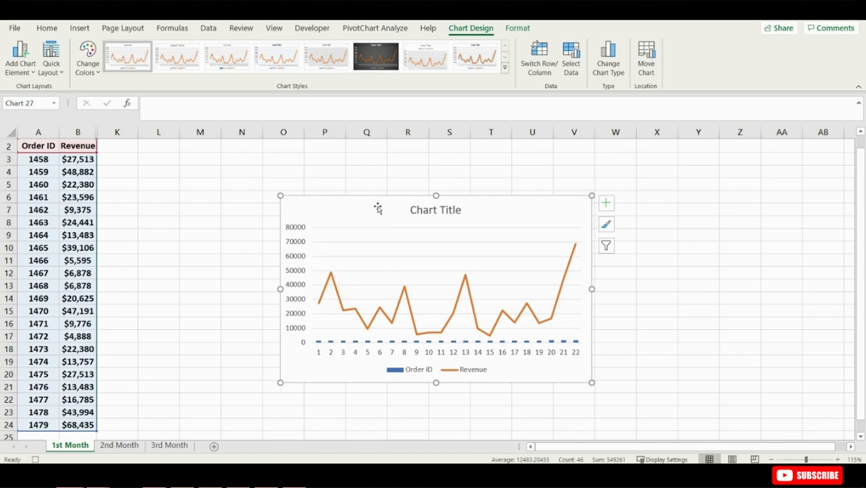
- Apply chart Style 6 and change the chart title to Revenue Chart
{"action": "left_click", "coordinate": [380, 64]}
{"action": "left_click", "coordinate": [429, 212]}
{"action": "double_click", "coordinate": [430, 212]}
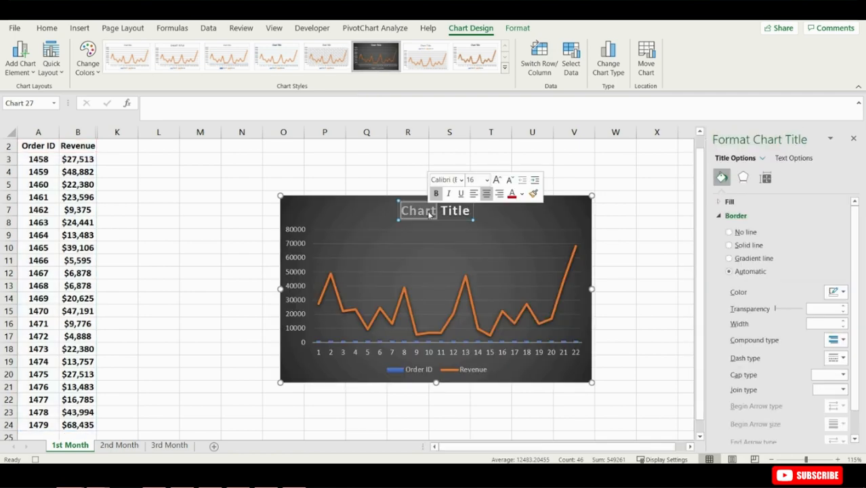
{"action": "key", "text": "BackSpace"}
{"action": "key", "text": "Delete"}
{"action": "key", "text": "Delete"}
{"action": "key", "text": "Delete"}
{"action": "key", "text": "Delete"}
{"action": "key", "text": "Delete"}
{"action": "key", "text": "Delete"}
{"action": "type", "text": "Rev"}
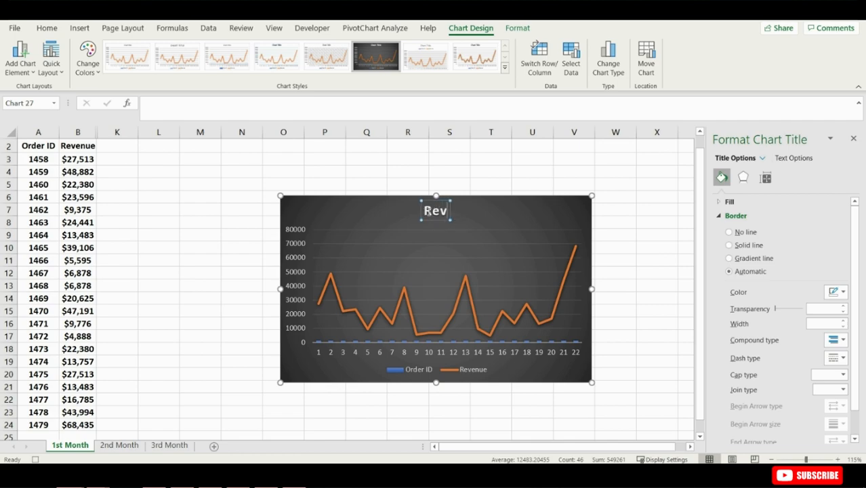
{"action": "type", "text": "enue Chart"}
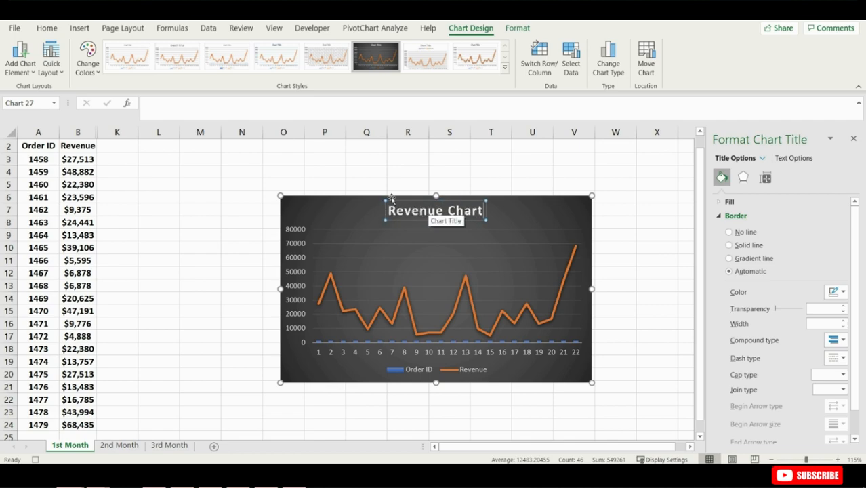
- Stop recording the RevenueChart macro
{"action": "left_click", "coordinate": [324, 216]}
{"action": "left_click", "coordinate": [312, 28]}
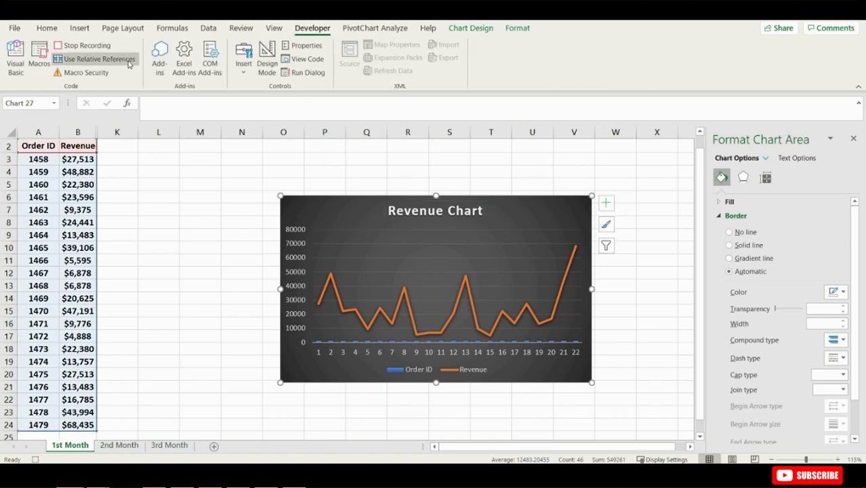
{"action": "left_click", "coordinate": [83, 46]}
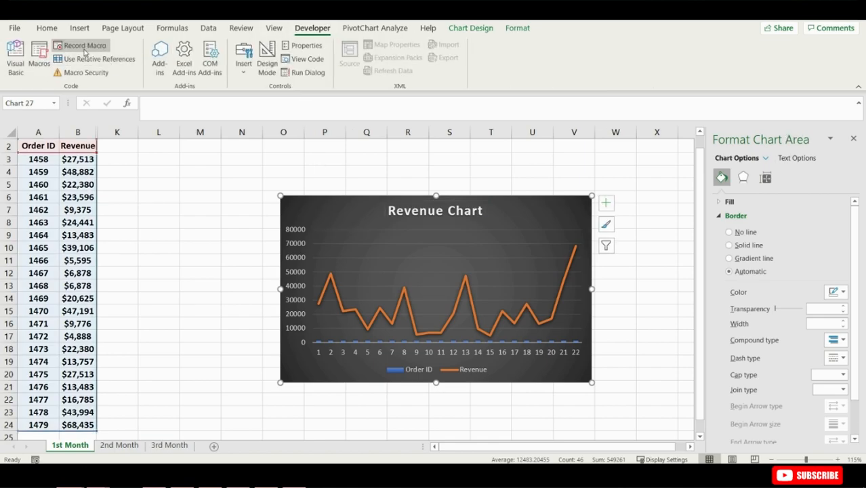
- Run the RevenueChart macro on the 2nd Month sheet starting from cell A2
{"action": "left_click", "coordinate": [119, 445]}
{"action": "left_click", "coordinate": [49, 161]}
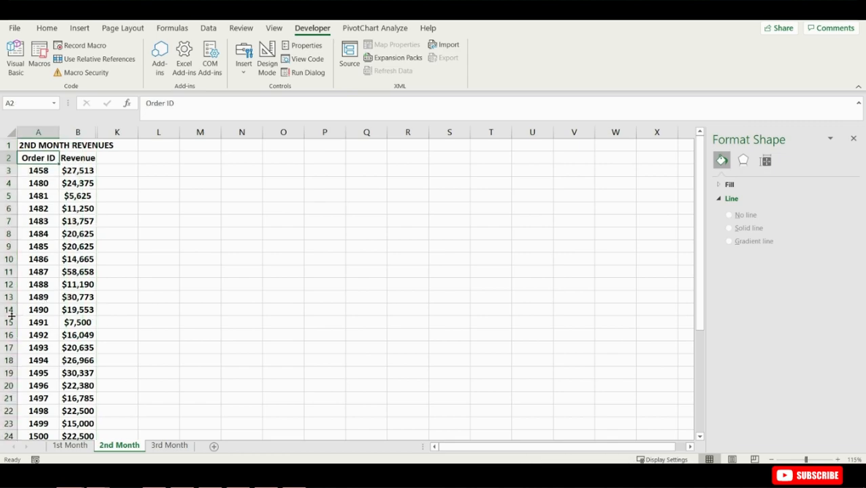
{"action": "key", "text": "ctrl+shift+c"}
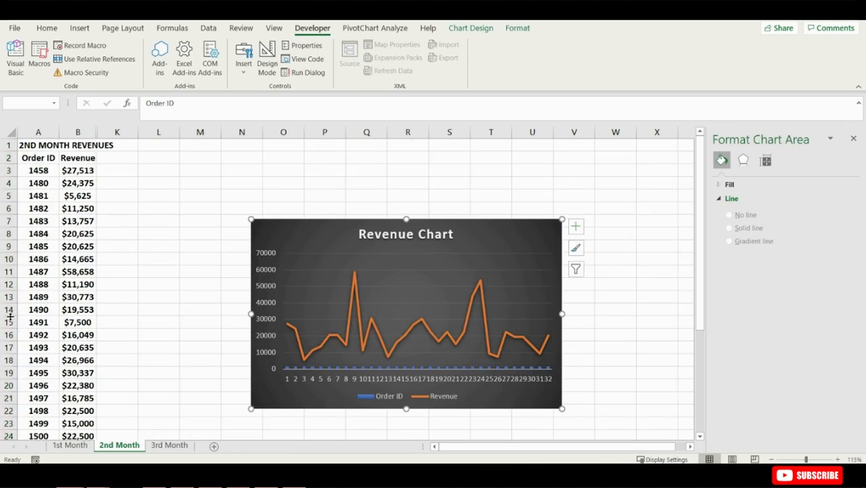
{"action": "scroll", "coordinate": [112, 296], "scroll_direction": "down", "scroll_amount": 8}
{"action": "scroll", "coordinate": [112, 297], "scroll_direction": "up", "scroll_amount": 8}
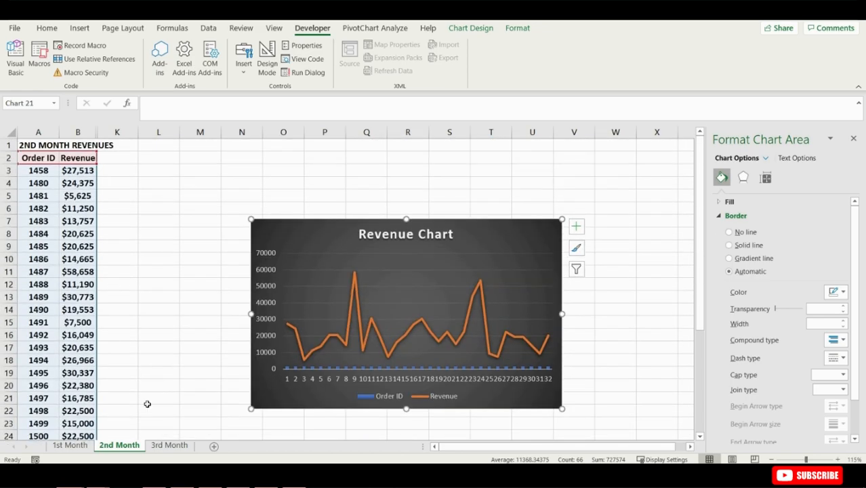
- Switch to the 3rd Month sheet and select cell A2
{"action": "left_click", "coordinate": [169, 445]}
{"action": "left_click", "coordinate": [45, 158]}
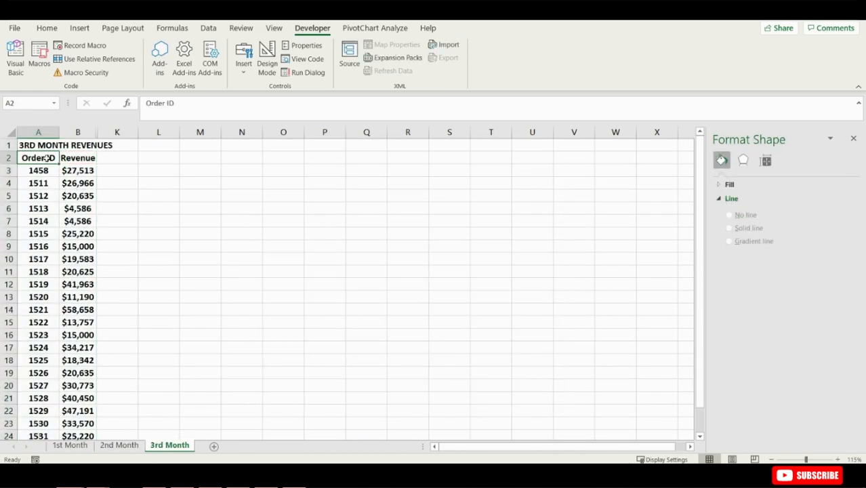
{"action": "key", "text": "alt+F1"}
- Open the RevenueChart macro's code for editing
{"action": "left_click_drag", "start_coordinate": [317, 227], "coordinate": [223, 173]}
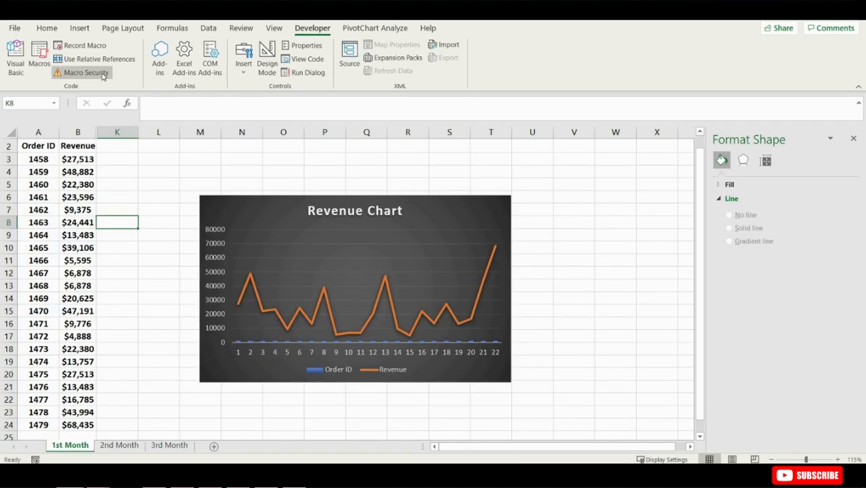
{"action": "left_click", "coordinate": [40, 58]}
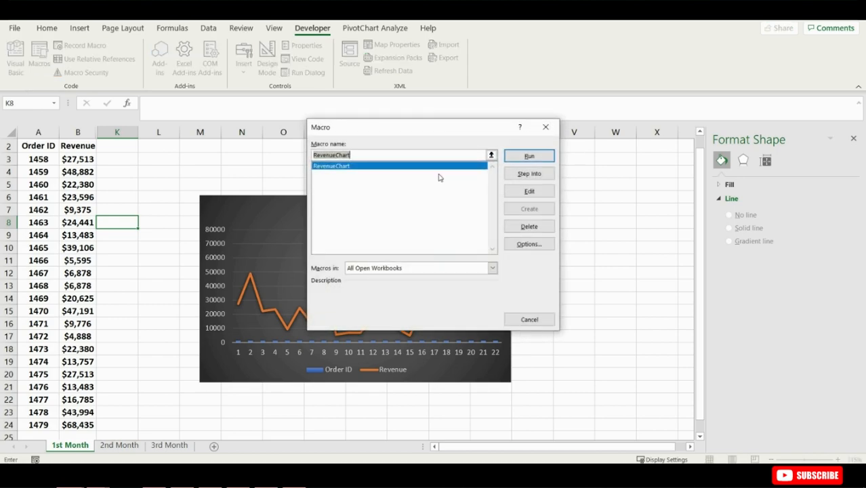
{"action": "left_click", "coordinate": [521, 192]}
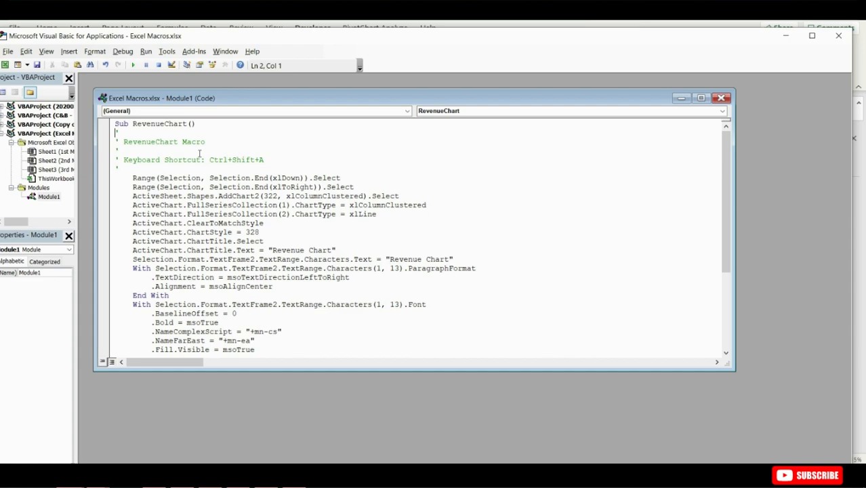
- Insert a condition line before the recorded code: If Range("A2").Value <> "Order ID" Or Range("A3").Value = "" Then
{"action": "left_click", "coordinate": [125, 169]}
{"action": "key", "text": "Return"}
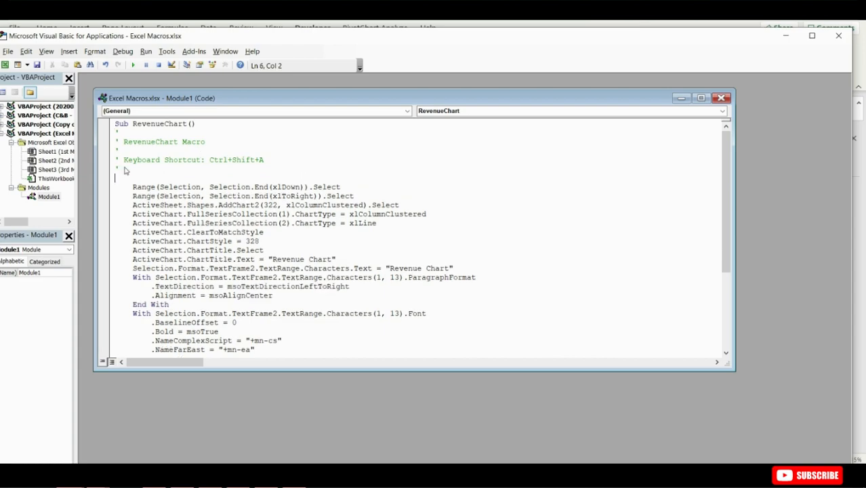
{"action": "type", "text": "if range(\"A2"}
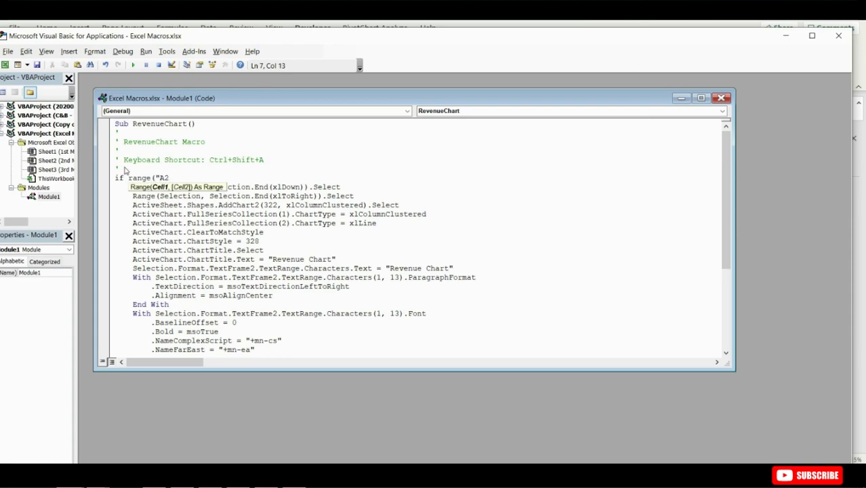
{"action": "type", "text": "\")."}
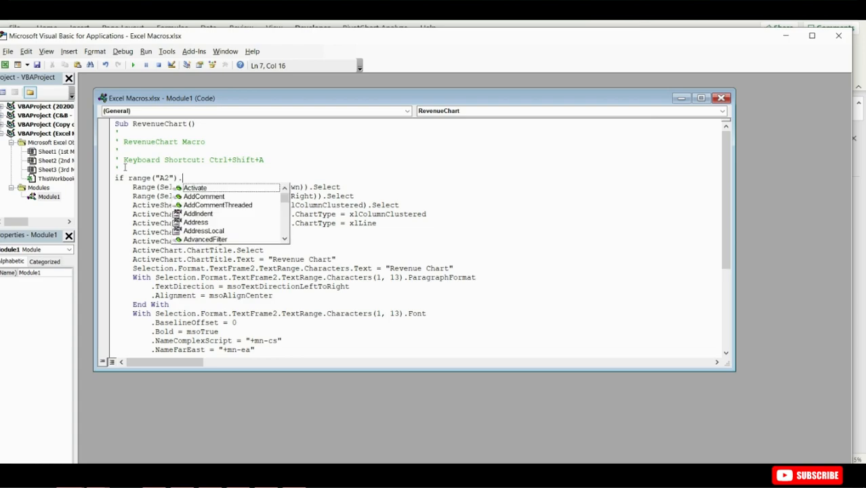
{"action": "type", "text": "Value <>"}
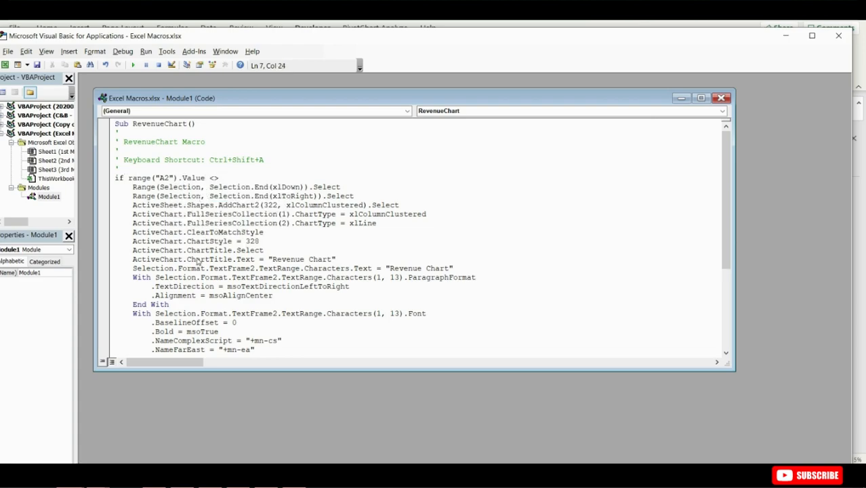
{"action": "type", "text": " \""}
{"action": "left_click_drag", "start_coordinate": [167, 43], "coordinate": [336, 42]}
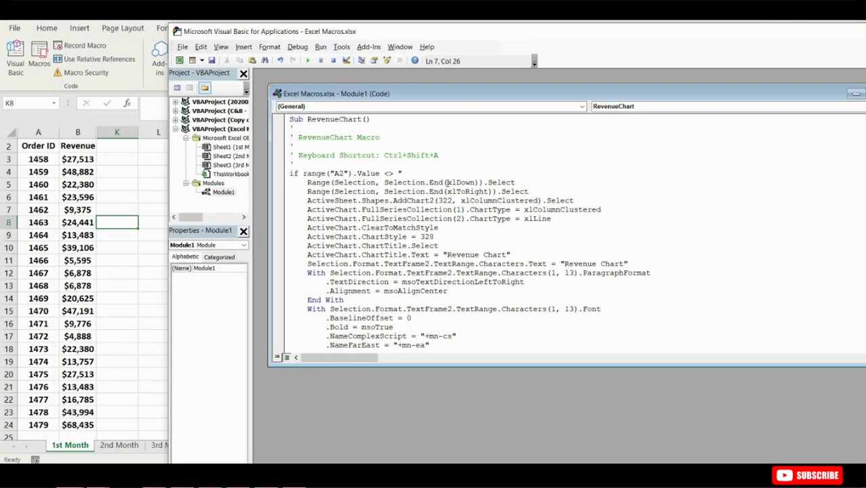
{"action": "type", "text": "Order ID\" or range"}
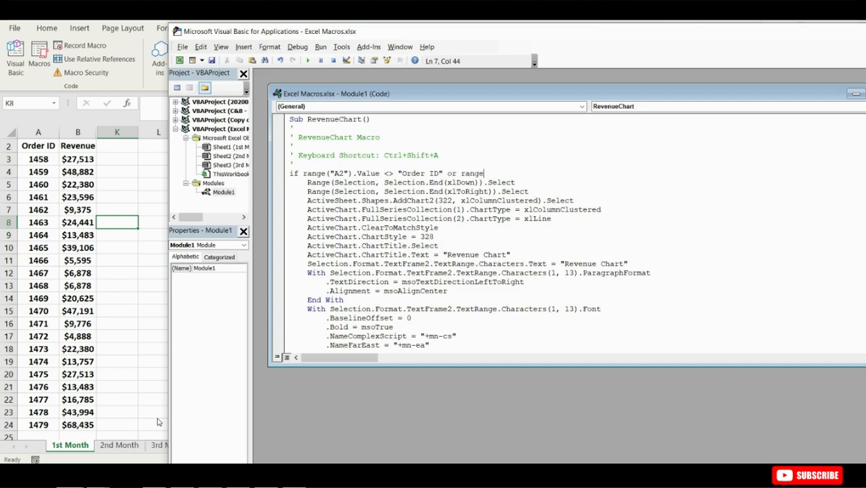
{"action": "type", "text": "(AA3"}
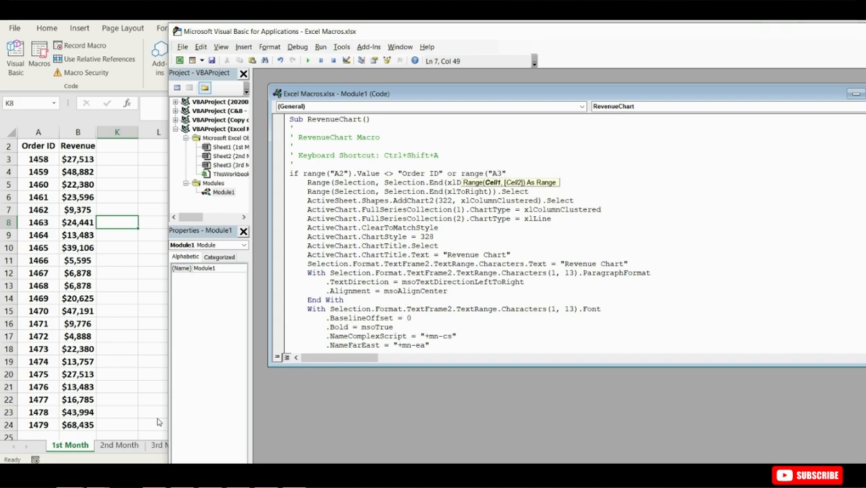
{"action": "type", "text": "\").V"}
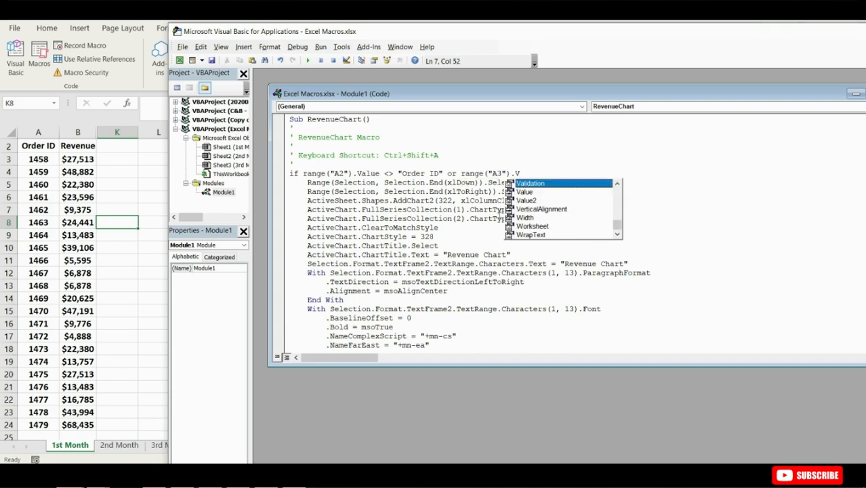
{"action": "double_click", "coordinate": [527, 193]}
{"action": "type", "text": "= \"\" then"}
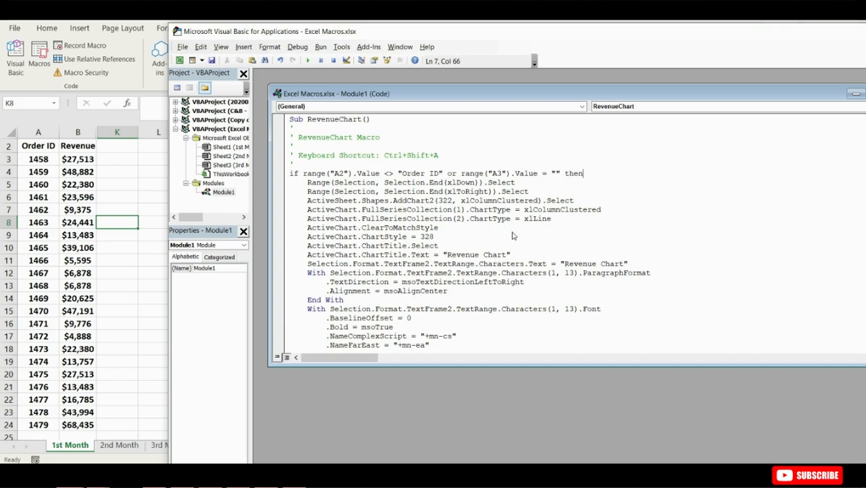
{"action": "key", "text": "Return"}
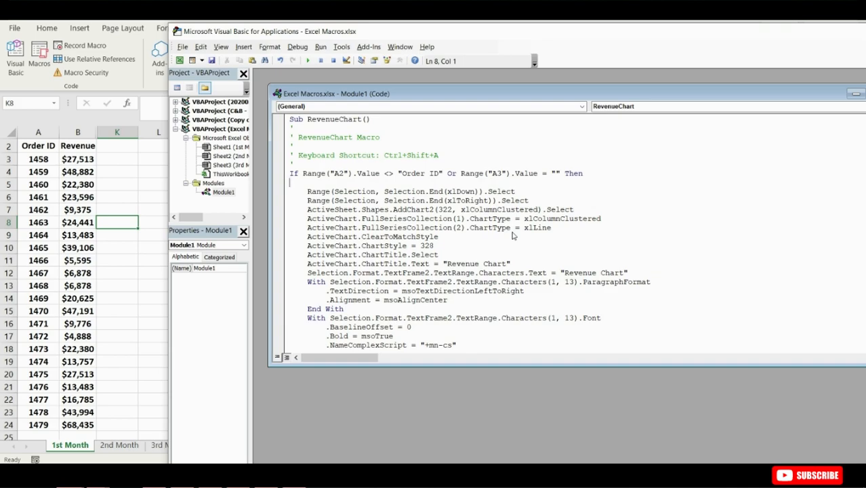
- Add Exit Sub and Else lines below the If condition
{"action": "type", "text": "Exit Sub"}
{"action": "key", "text": "Return"}
{"action": "type", "text": "Else"}
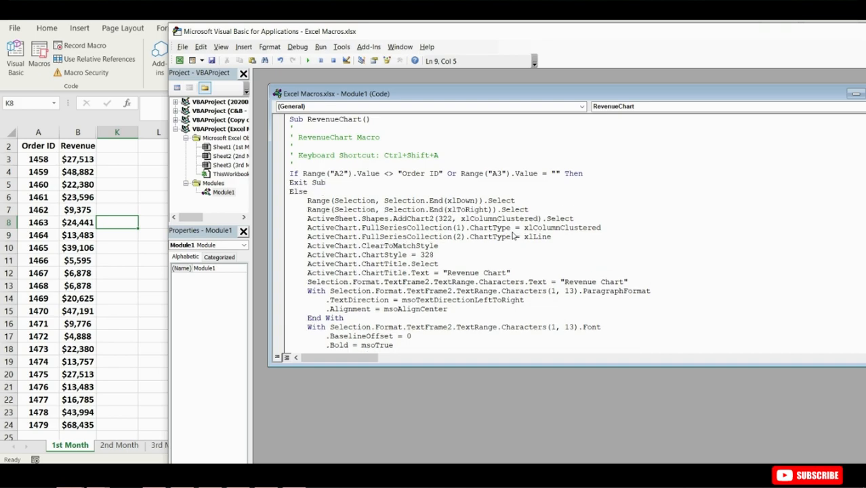
- Close the condition with End If just before End Sub
{"action": "scroll", "coordinate": [513, 235], "scroll_direction": "down", "scroll_amount": 6}
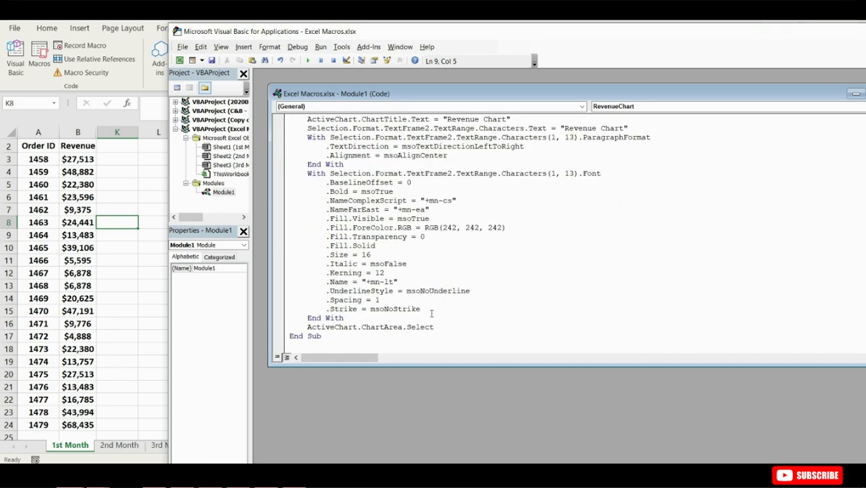
{"action": "left_click", "coordinate": [447, 328]}
{"action": "key", "text": "Return"}
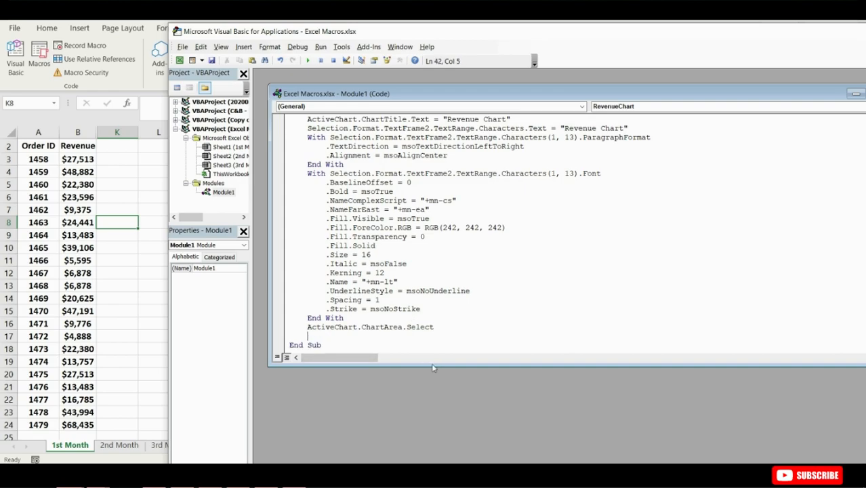
{"action": "type", "text": "End If"}
- Return to the workbook and run the RevenueChart macro on the 2nd Month and 3rd Month sheets
{"action": "scroll", "coordinate": [434, 284], "scroll_direction": "up", "scroll_amount": 5}
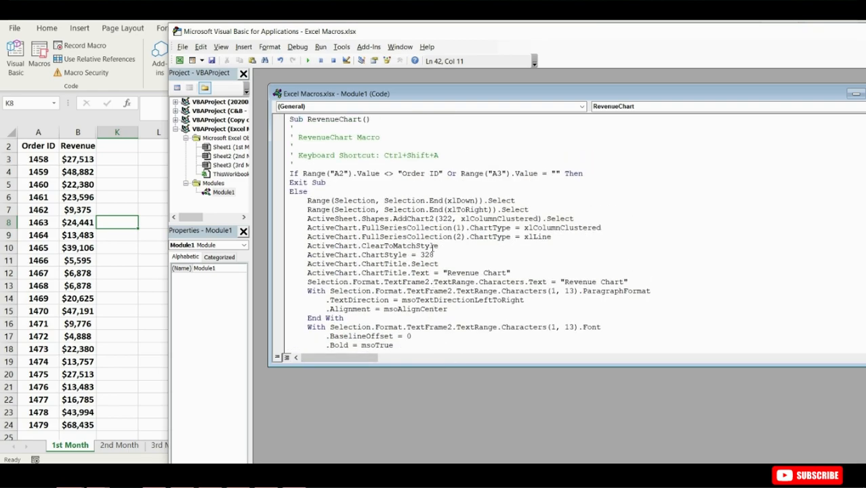
{"action": "left_click", "coordinate": [115, 283]}
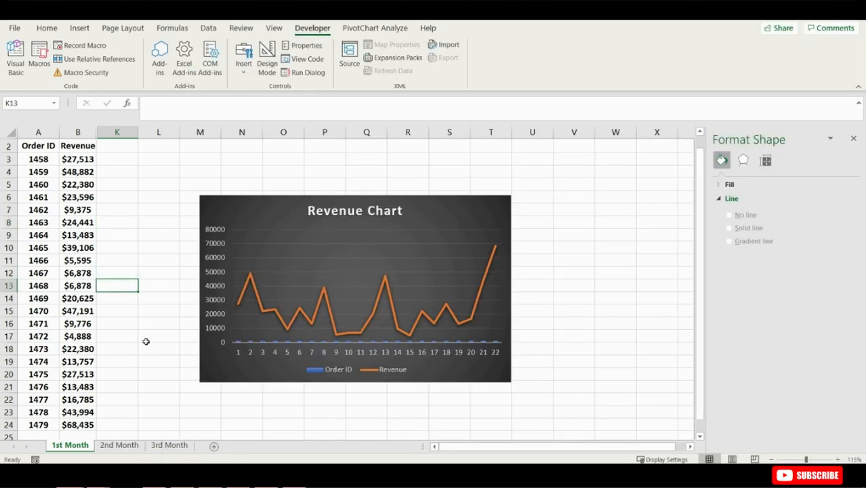
{"action": "left_click", "coordinate": [119, 446]}
{"action": "key", "text": "ctrl+shift+a"}
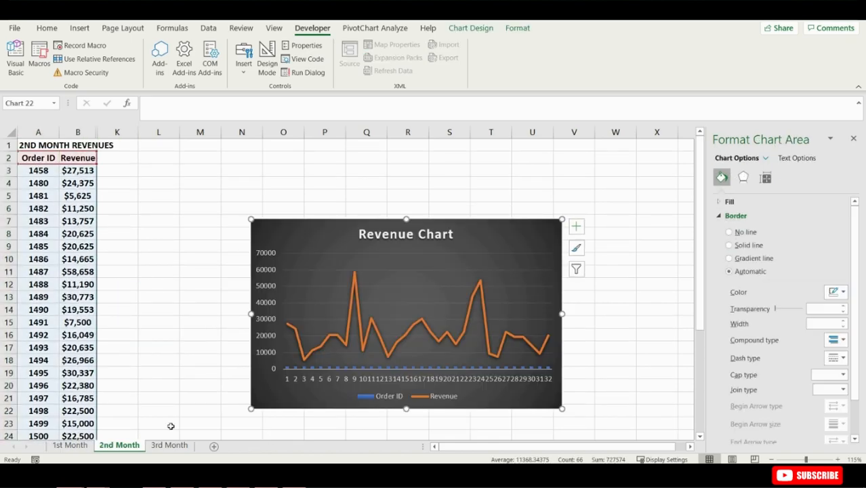
{"action": "left_click", "coordinate": [169, 445]}
{"action": "key", "text": "ctrl+shift+a"}
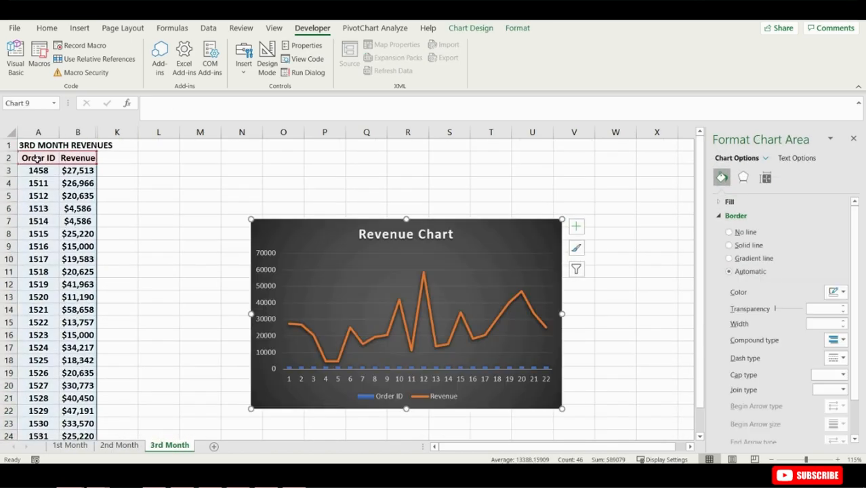
- Add a new empty sheet and select its cell A2
{"action": "left_click", "coordinate": [214, 446]}
{"action": "left_click", "coordinate": [32, 154]}
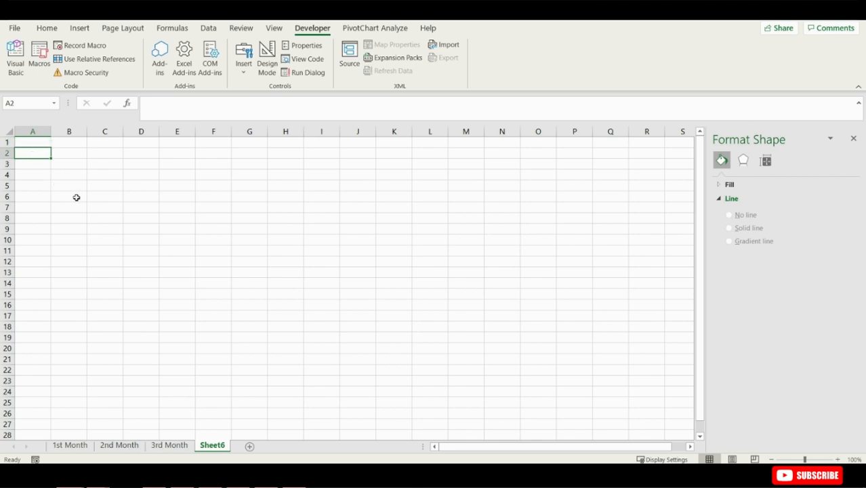
{"action": "left_click", "coordinate": [70, 446]}
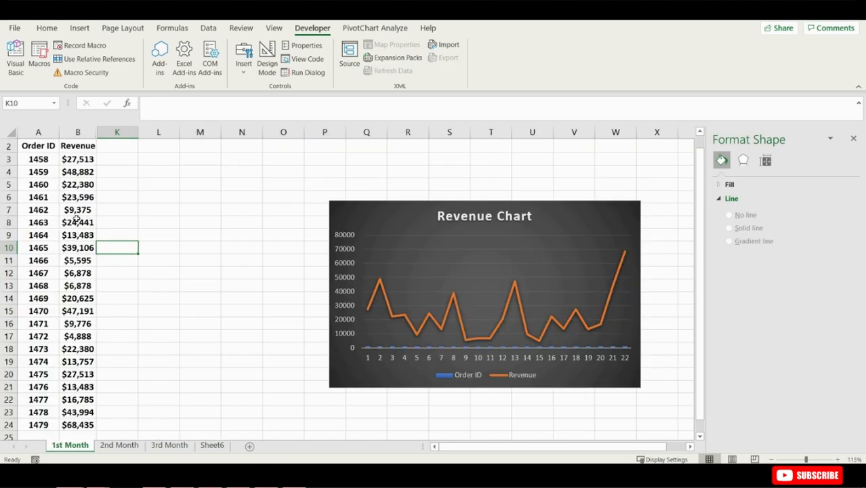
{"action": "left_click", "coordinate": [81, 221]}
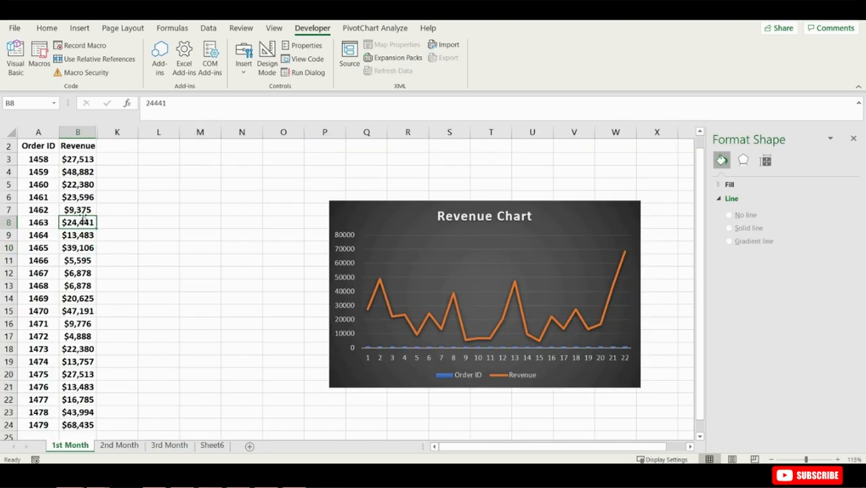
{"action": "left_click", "coordinate": [79, 198]}
{"action": "left_click", "coordinate": [75, 183]}
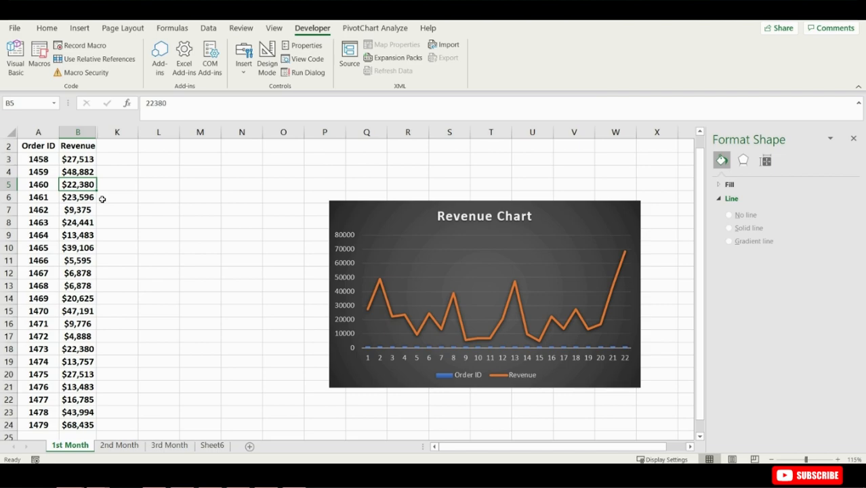
- Select cell M4 on the 1st Month sheet and start recording a macro named TargetAchieved
{"action": "left_click", "coordinate": [184, 172]}
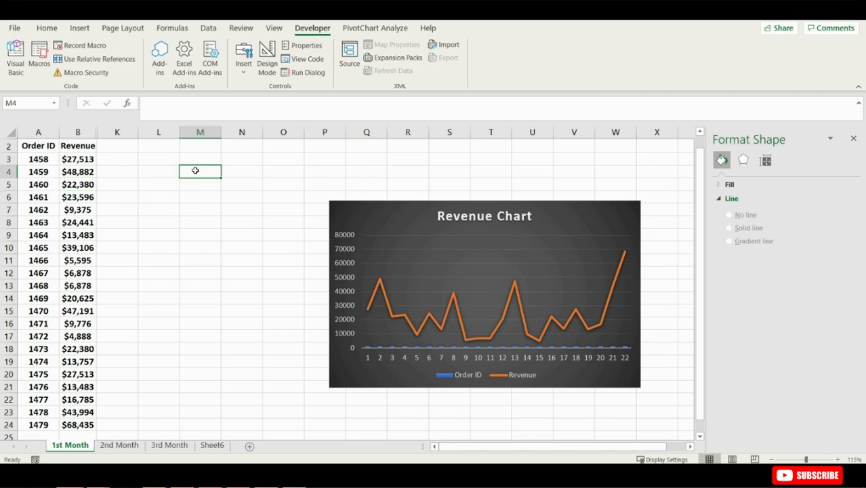
{"action": "left_click", "coordinate": [101, 48]}
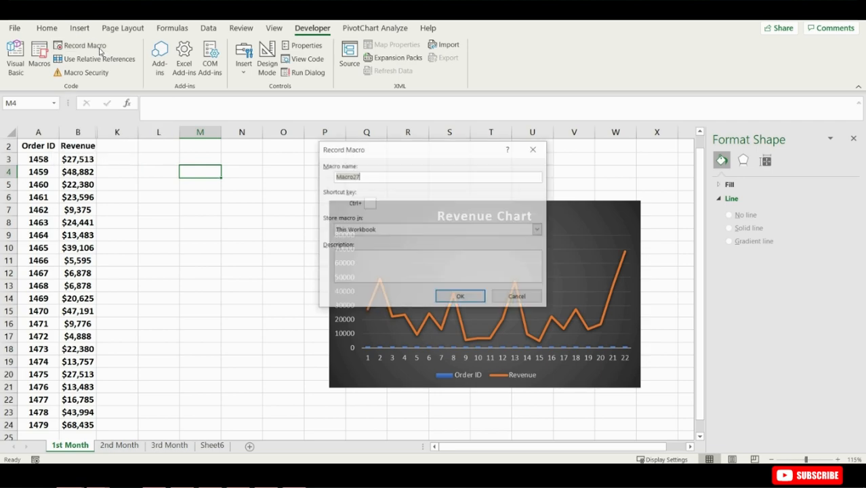
{"action": "type", "text": "Target Achieved"}
{"action": "key", "text": "ctrl+Left"}
{"action": "key", "text": "BackSpace"}
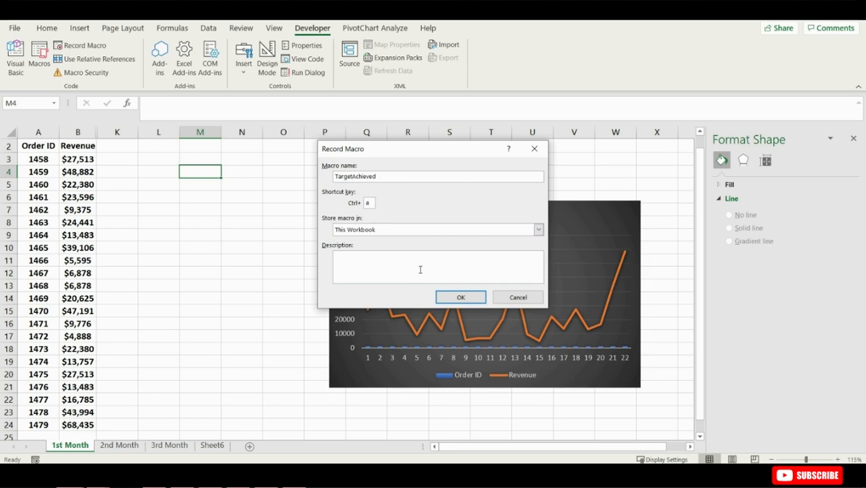
{"action": "left_click", "coordinate": [459, 297]}
- Fill cell M4 green and apply bold and italic formatting
{"action": "left_click", "coordinate": [46, 27]}
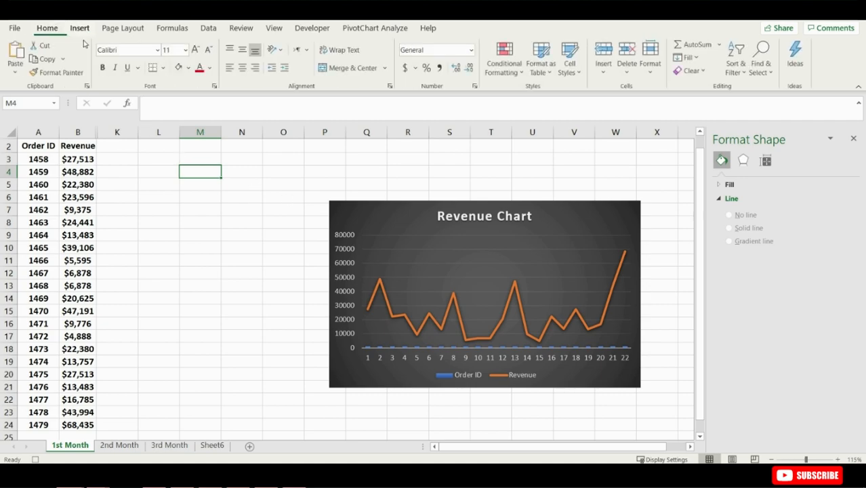
{"action": "left_click", "coordinate": [189, 70]}
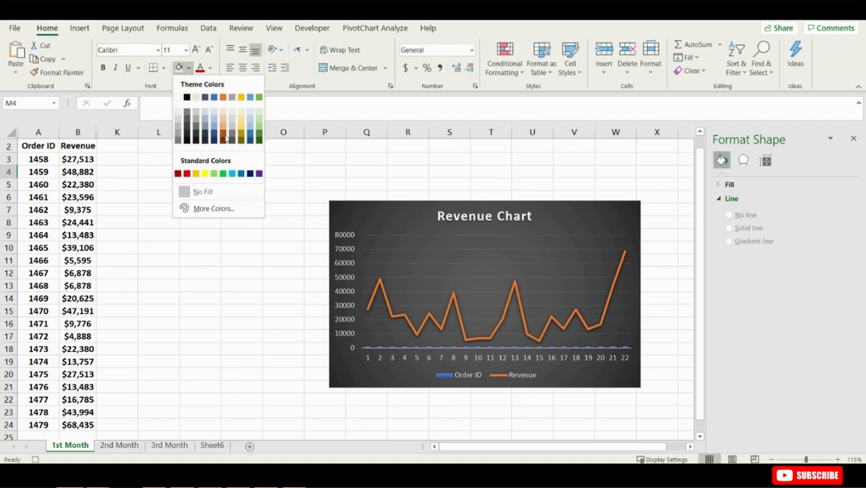
{"action": "left_click", "coordinate": [227, 174]}
{"action": "left_click", "coordinate": [210, 68]}
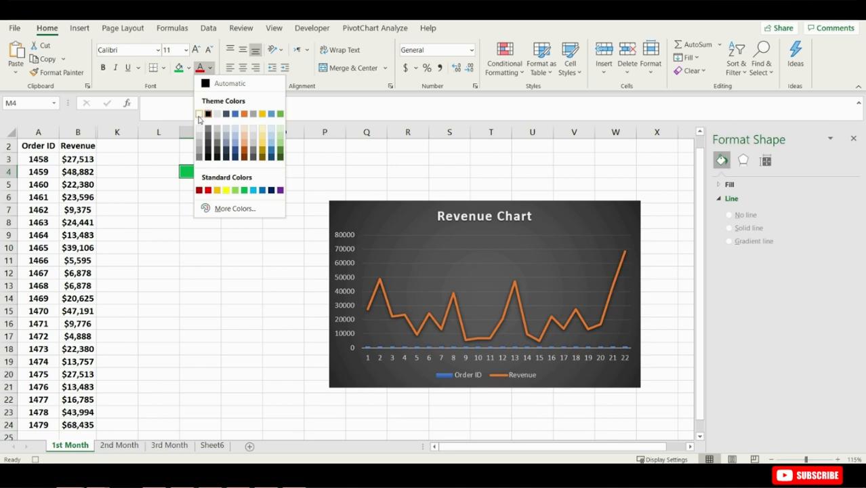
{"action": "left_click", "coordinate": [203, 80]}
{"action": "left_click", "coordinate": [103, 68]}
{"action": "left_click", "coordinate": [116, 68]}
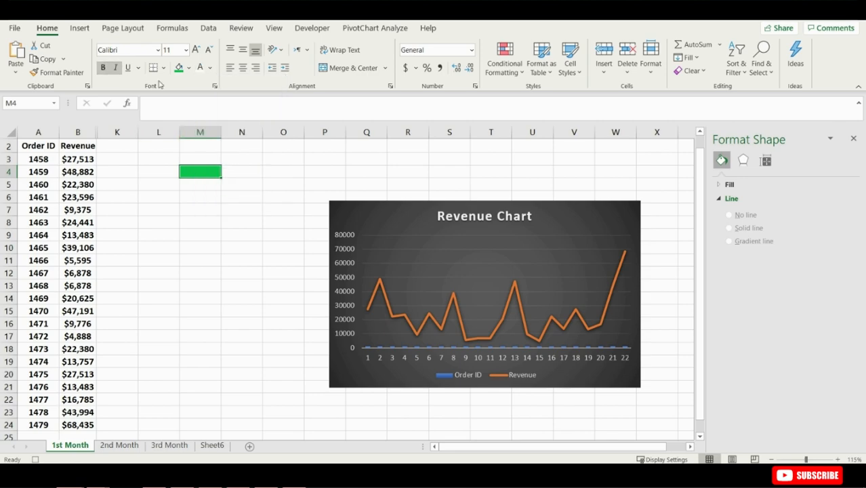
- Draw a form button over about rows 10 to 13 and assign the TargetAchieved macro to it
{"action": "left_click", "coordinate": [296, 31]}
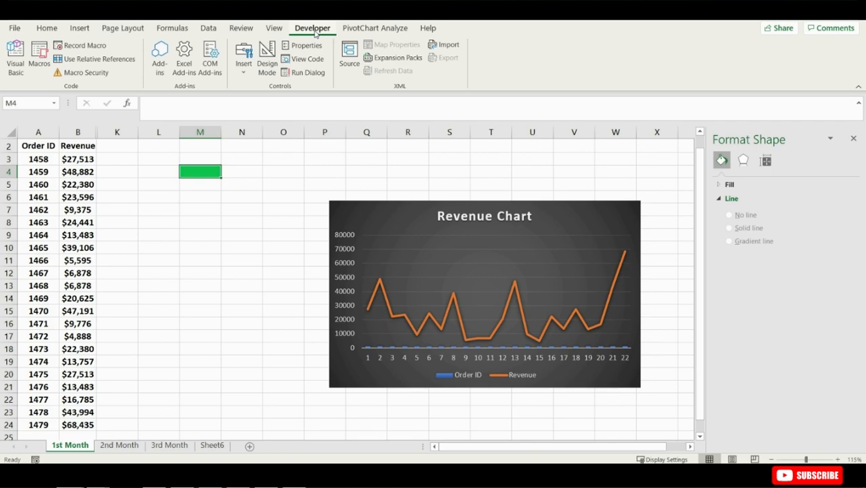
{"action": "left_click", "coordinate": [247, 63]}
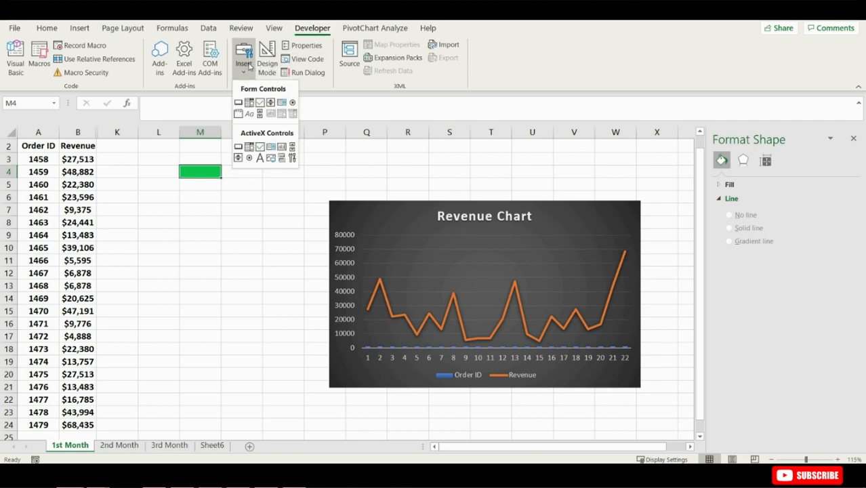
{"action": "left_click", "coordinate": [238, 103]}
{"action": "left_click_drag", "start_coordinate": [158, 247], "coordinate": [251, 287]}
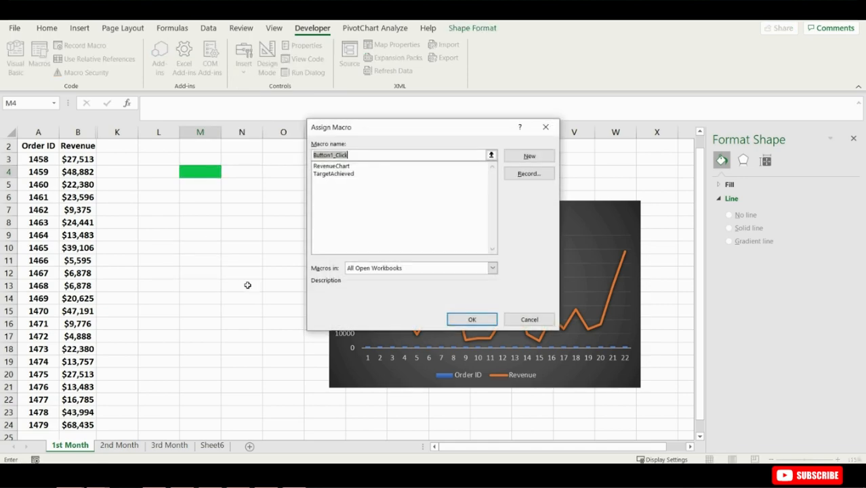
{"action": "double_click", "coordinate": [336, 174]}
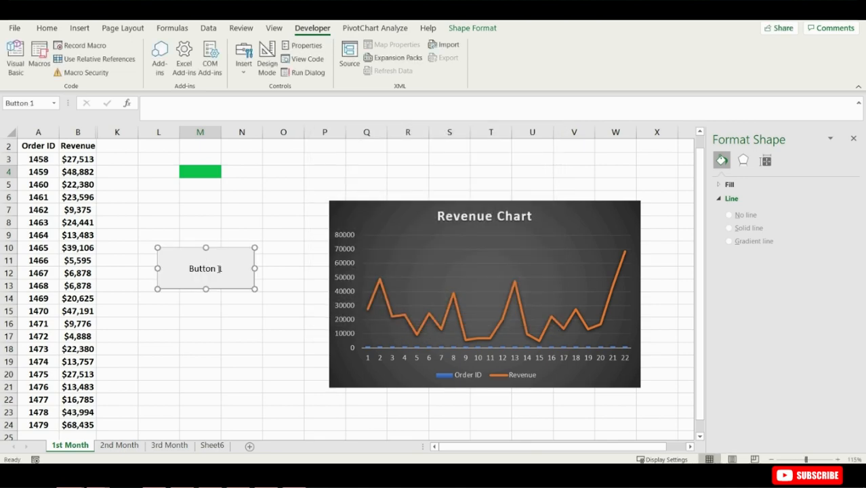
- Rename the form button's caption to Target Achieved
{"action": "left_click", "coordinate": [221, 268]}
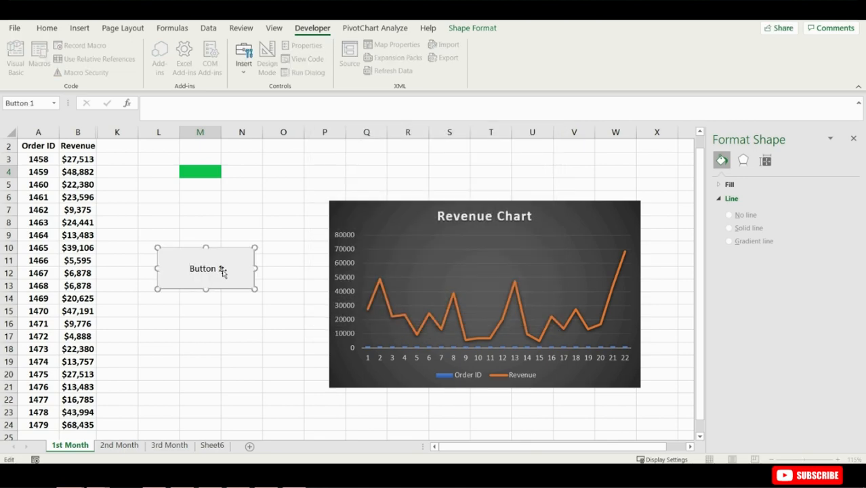
{"action": "left_click_drag", "start_coordinate": [218, 268], "coordinate": [160, 269]}
{"action": "type", "text": "Target Achieved"}
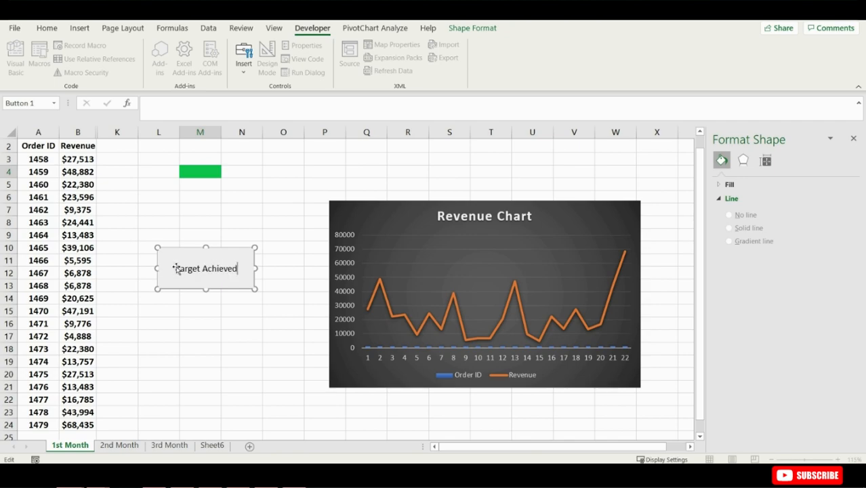
{"action": "left_click", "coordinate": [238, 229]}
- Run the Target Achieved button on revenue cells B8, B6 and B4 to format them
{"action": "left_click", "coordinate": [212, 269]}
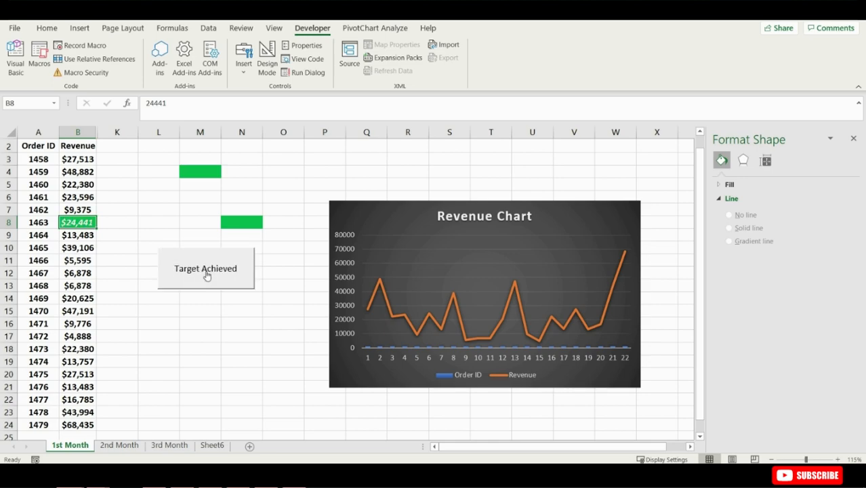
{"action": "left_click", "coordinate": [81, 197]}
{"action": "left_click", "coordinate": [188, 269]}
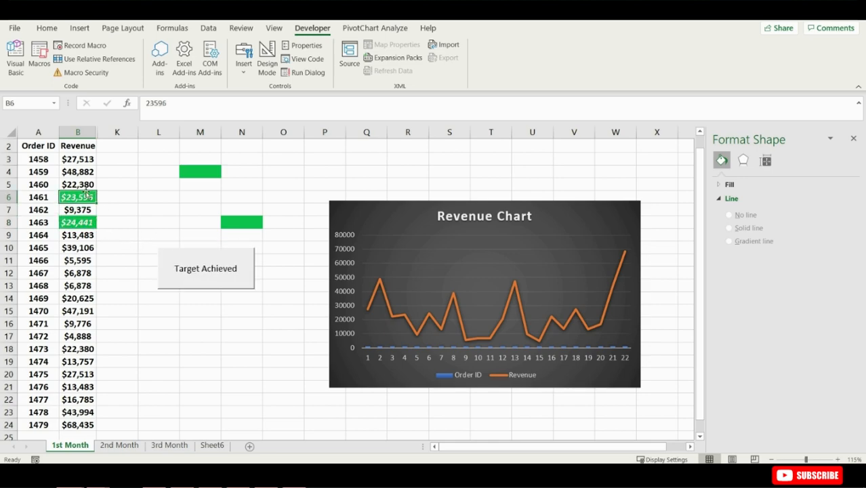
{"action": "left_click", "coordinate": [77, 172]}
{"action": "left_click", "coordinate": [197, 268]}
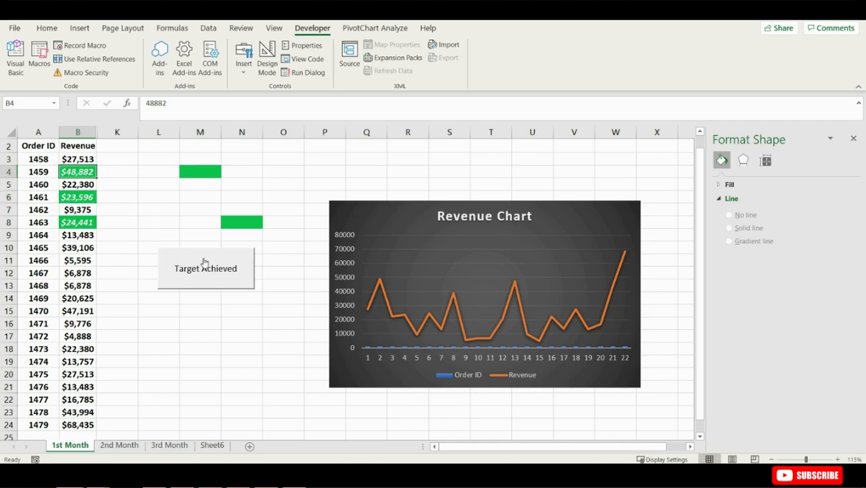
- Open the Target Achieved button's Format Control settings and close the dialog
{"action": "right_click", "coordinate": [204, 259]}
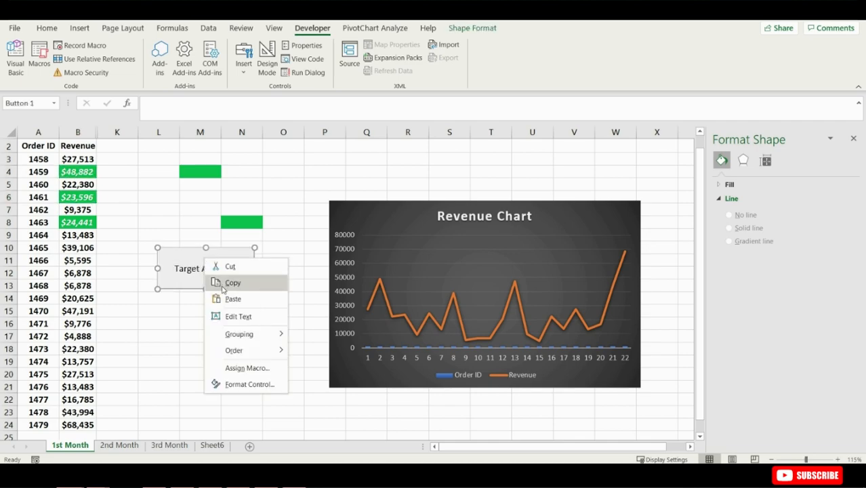
{"action": "left_click", "coordinate": [259, 384]}
{"action": "left_click", "coordinate": [546, 335]}
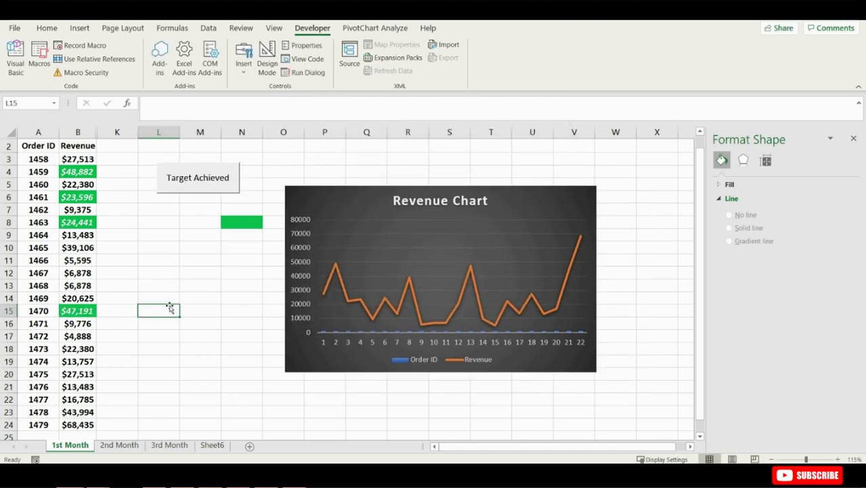
- Save the workbook as Excel Macros in Excel Macro-Enabled Workbook format
{"action": "key", "text": "ctrl+s"}
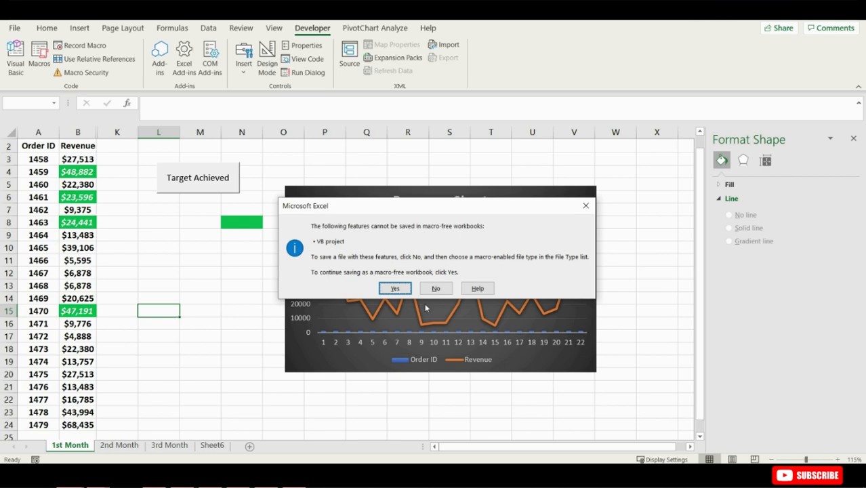
{"action": "left_click", "coordinate": [439, 287]}
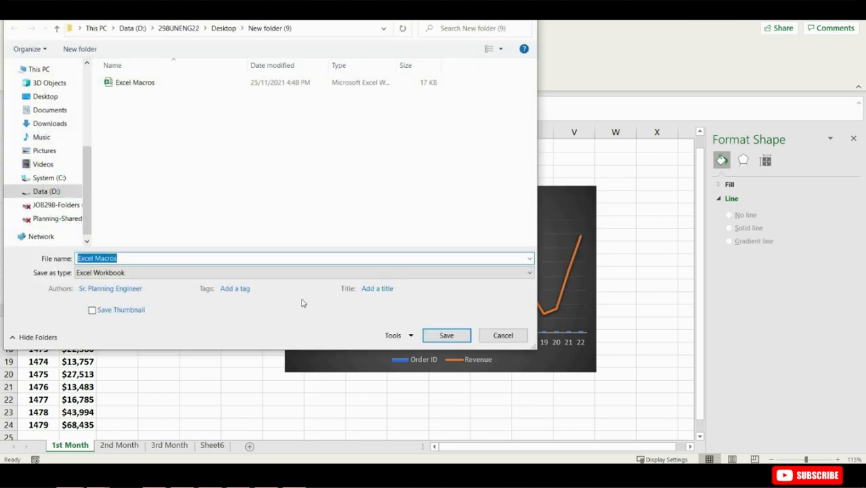
{"action": "left_click", "coordinate": [141, 272]}
{"action": "left_click", "coordinate": [147, 20]}
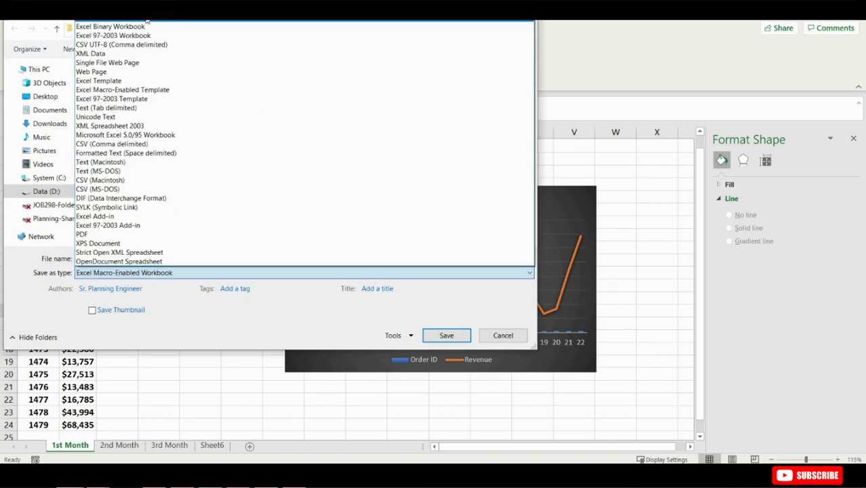
{"action": "left_click", "coordinate": [445, 337]}
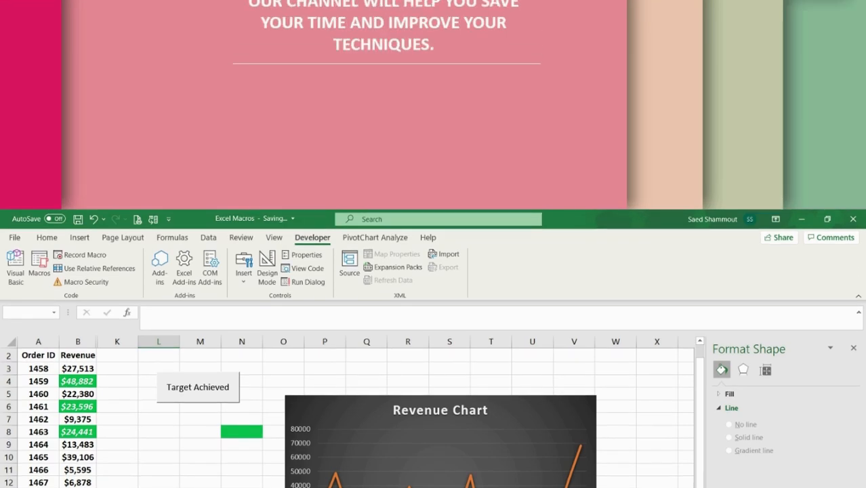